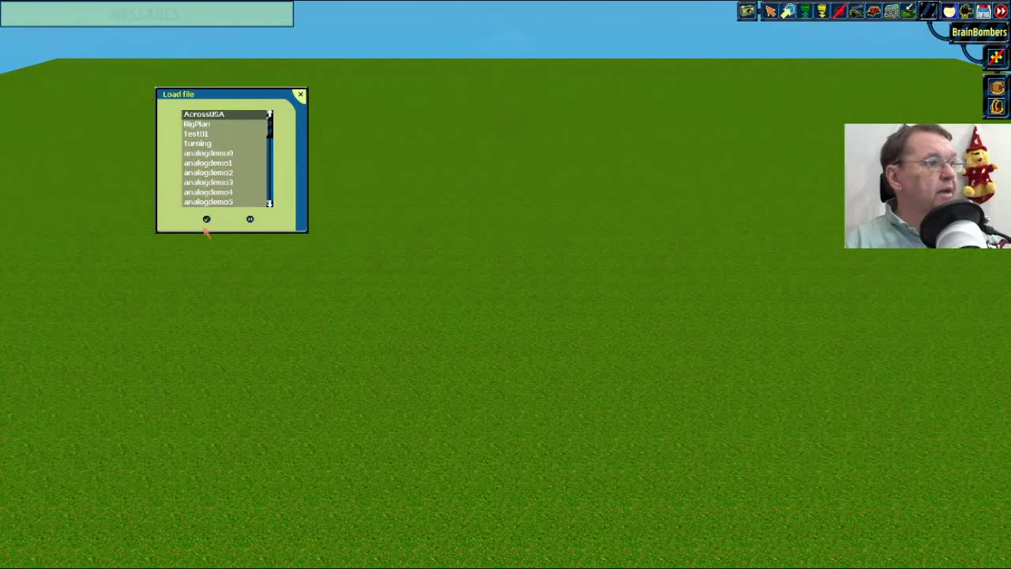
Load the saved layout AcrossUSA.
{"action": "left_click", "coordinate": [207, 220]}
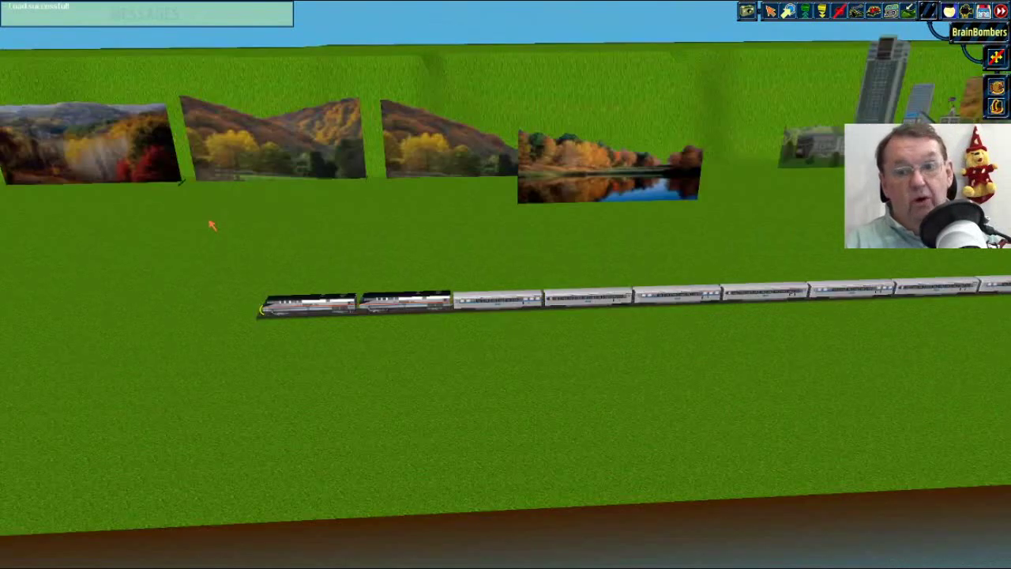
{"action": "right_click_drag", "start_coordinate": [461, 369], "coordinate": [462, 362]}
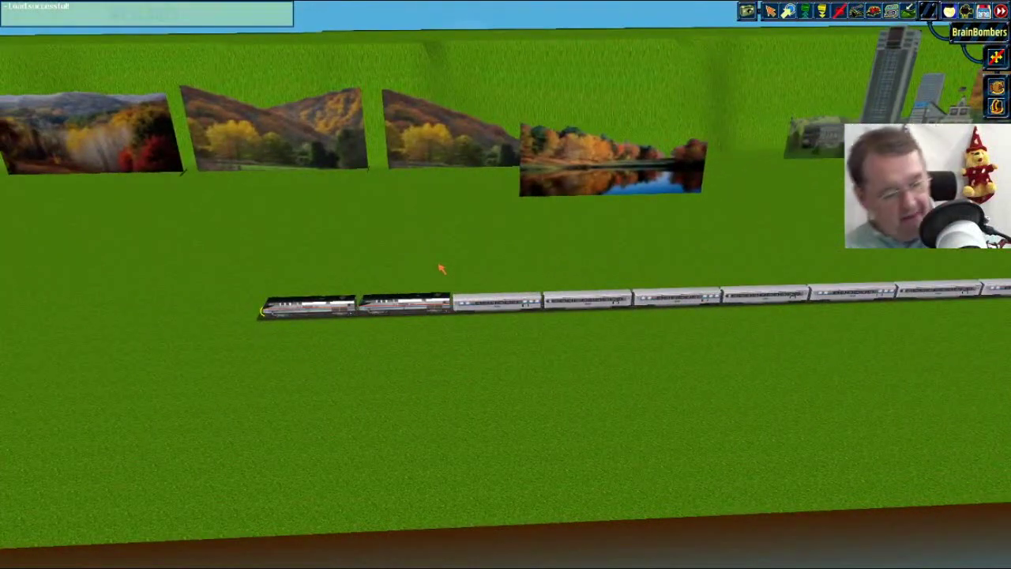
Look along the passenger train from the locomotives to the last car, including the autumn and city backdrops behind it.
{"action": "key", "text": "Left"}
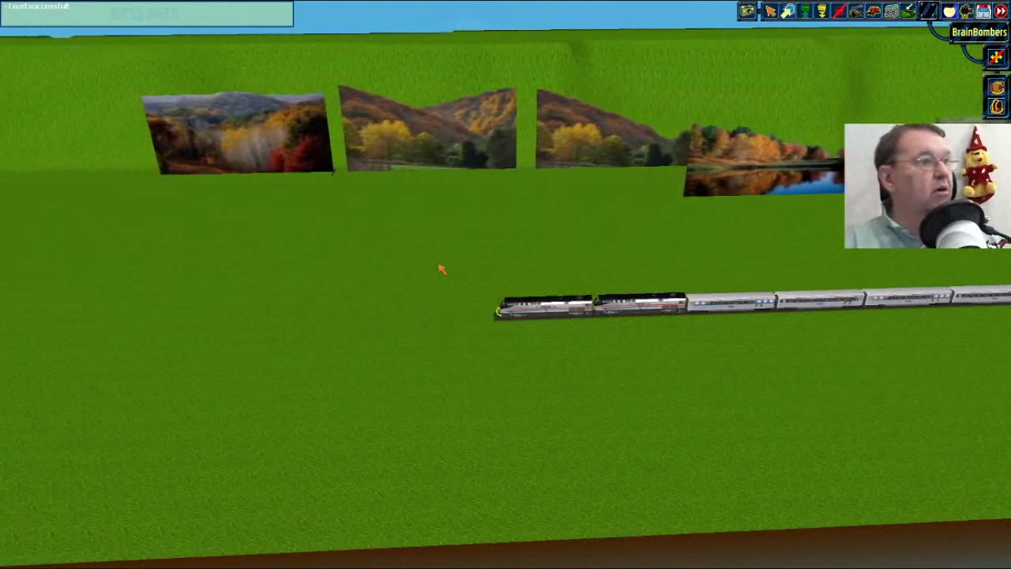
{"action": "key", "text": "Right"}
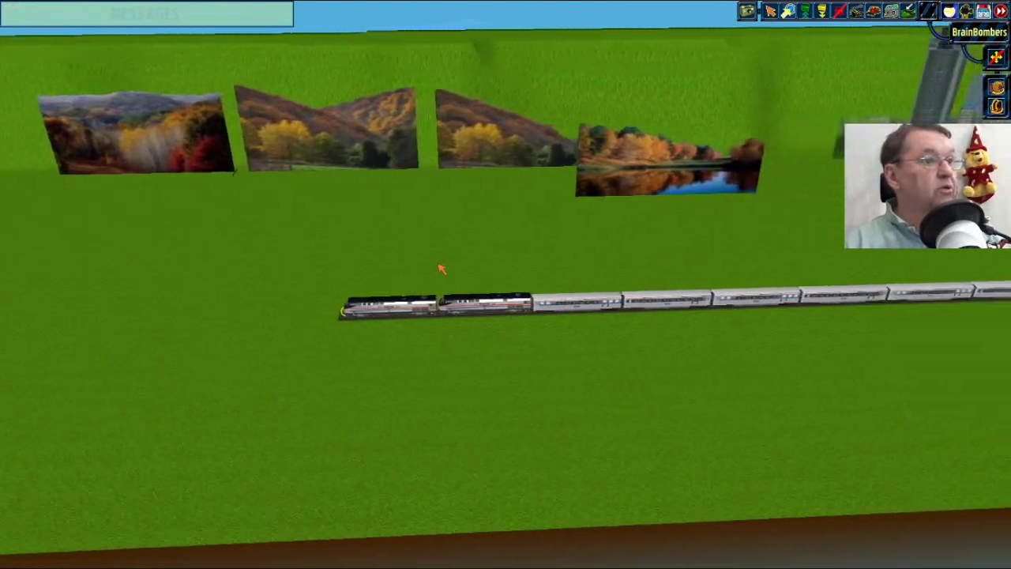
{"action": "key", "text": "Right"}
{"action": "key", "text": "Up"}
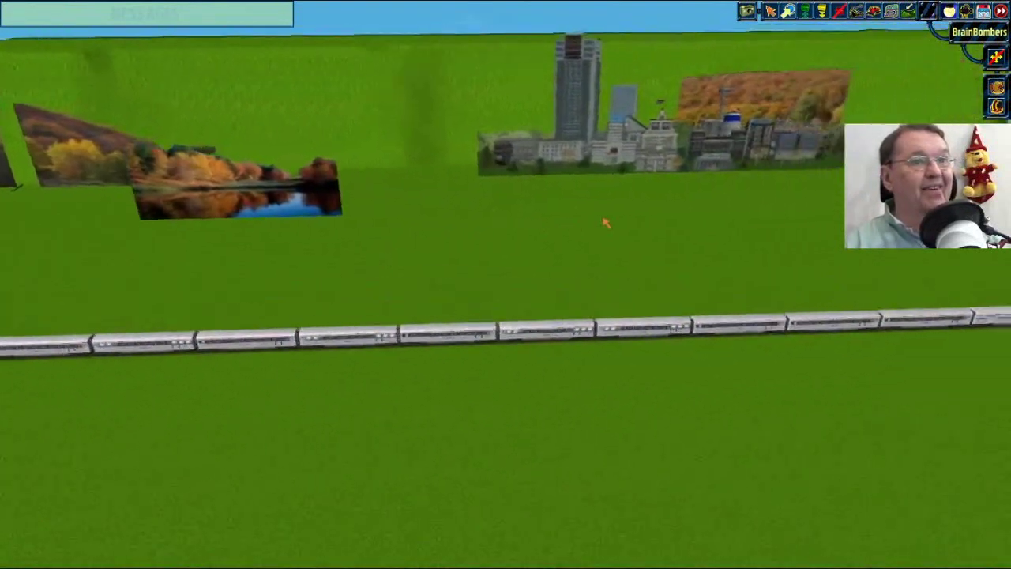
{"action": "key", "text": "Right"}
{"action": "key", "text": "Up"}
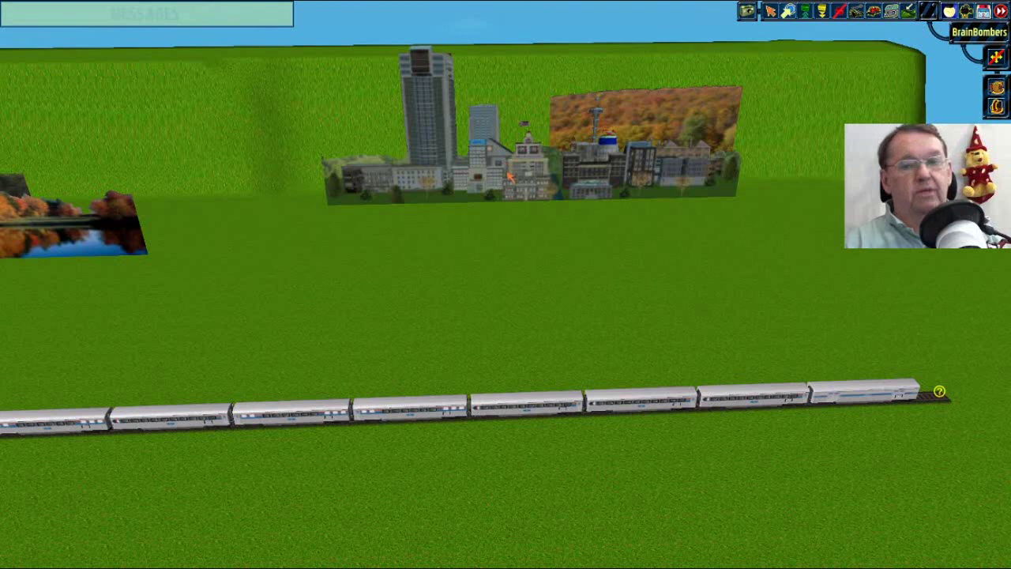
{"action": "right_click_drag", "start_coordinate": [508, 174], "coordinate": [500, 198]}
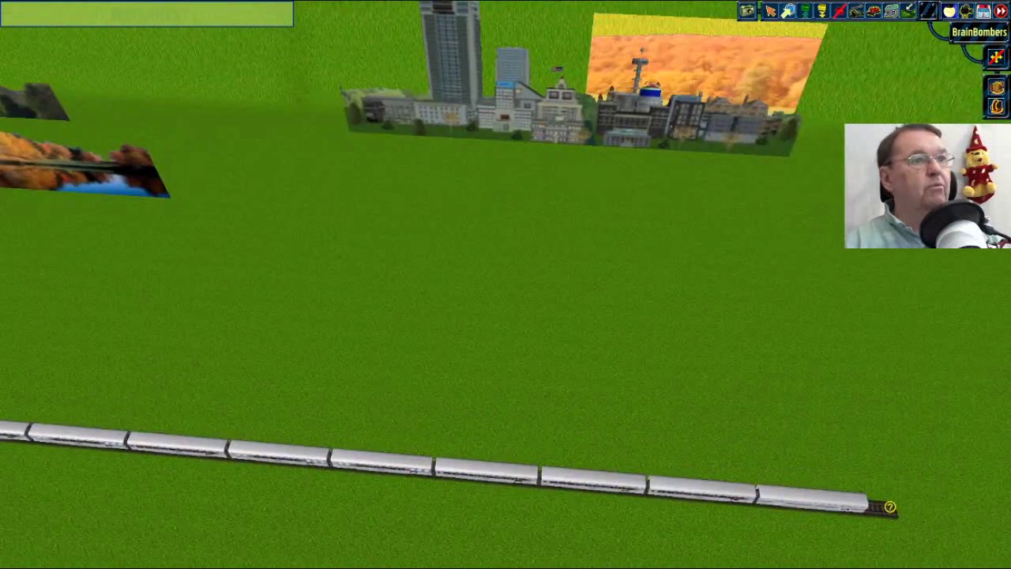
{"action": "right_click_drag", "start_coordinate": [609, 191], "coordinate": [582, 195]}
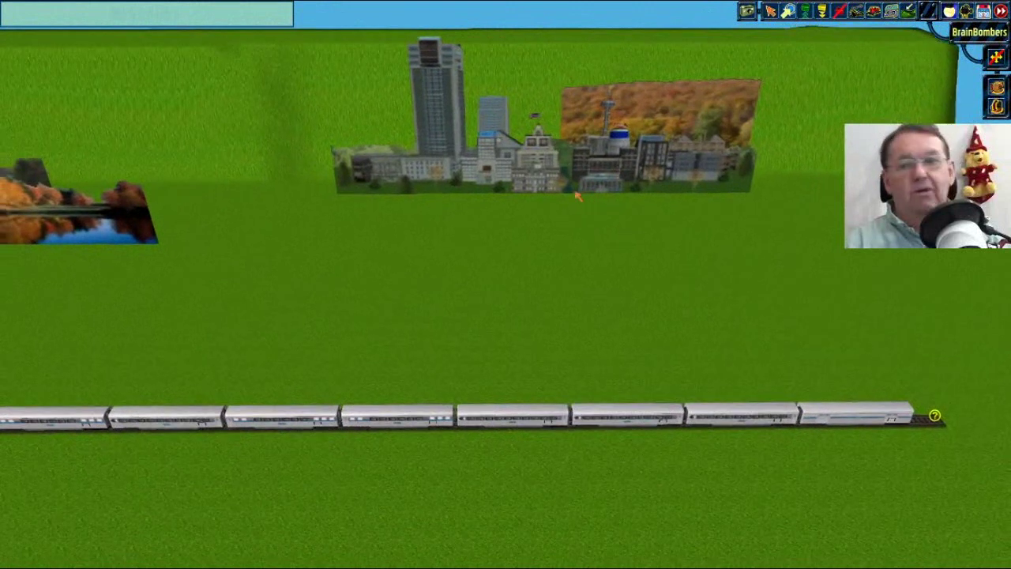
{"action": "key", "text": "Left"}
{"action": "key", "text": "Left"}
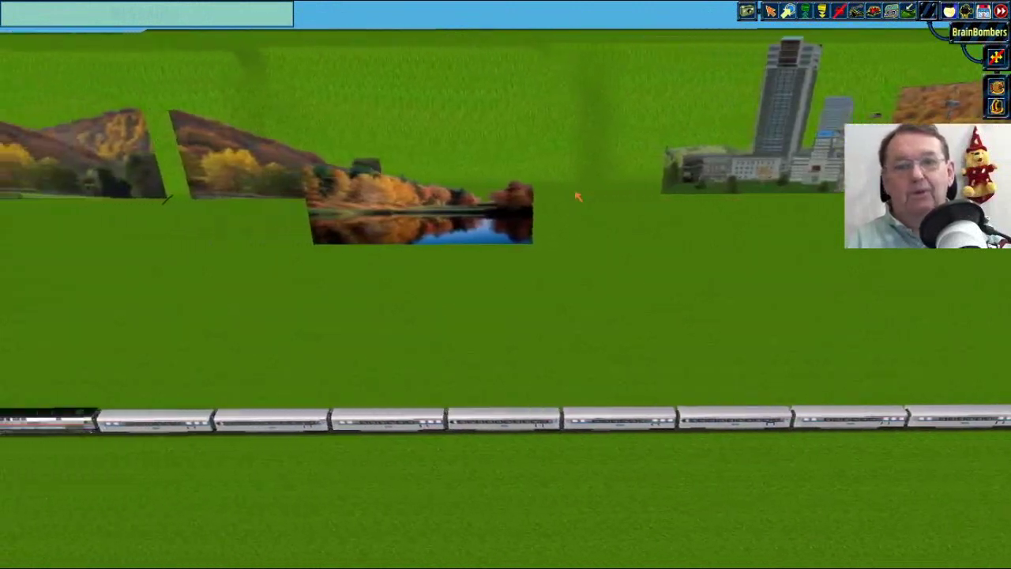
{"action": "key", "text": "Left"}
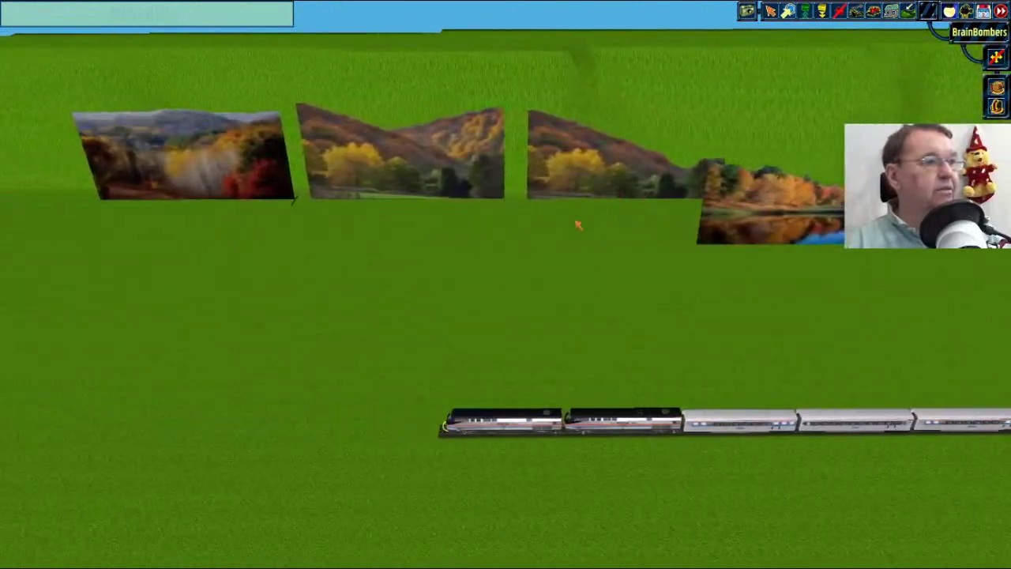
{"action": "key", "text": "Right"}
{"action": "key", "text": "Right"}
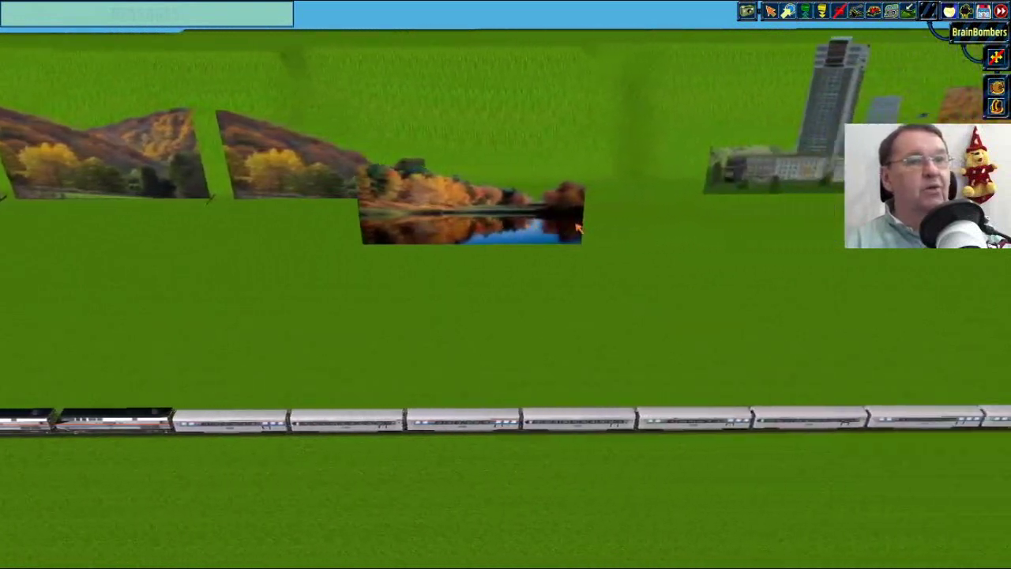
{"action": "key", "text": "Left"}
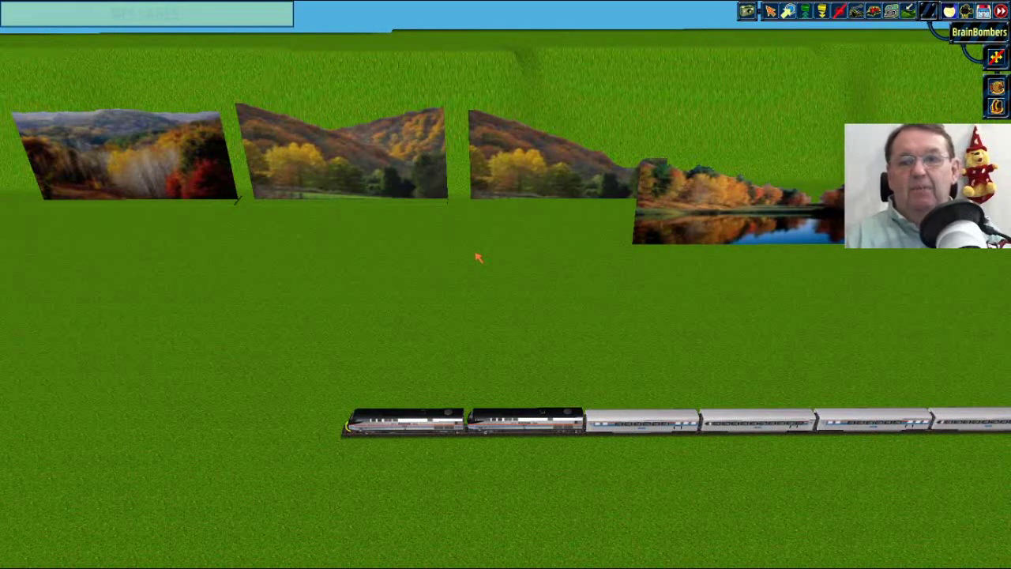
Examine the whole layout table from far away, including its long terrain ridge and its full length.
{"action": "right_click_drag", "start_coordinate": [491, 321], "coordinate": [463, 303]}
{"action": "scroll", "coordinate": [464, 303], "scroll_direction": "down", "scroll_amount": 10}
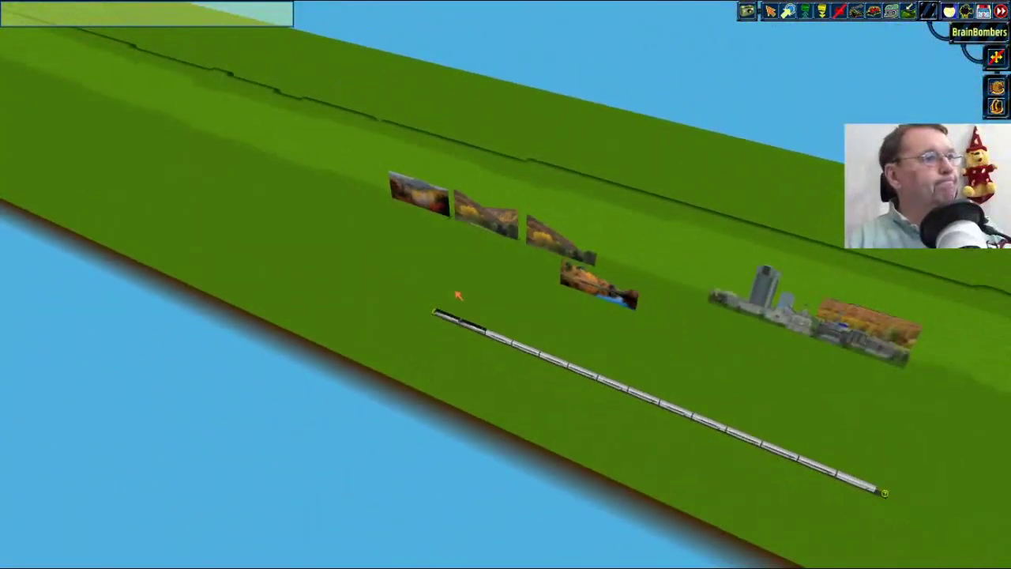
{"action": "scroll", "coordinate": [456, 290], "scroll_direction": "down", "scroll_amount": 1}
{"action": "right_click_drag", "start_coordinate": [408, 268], "coordinate": [401, 267]}
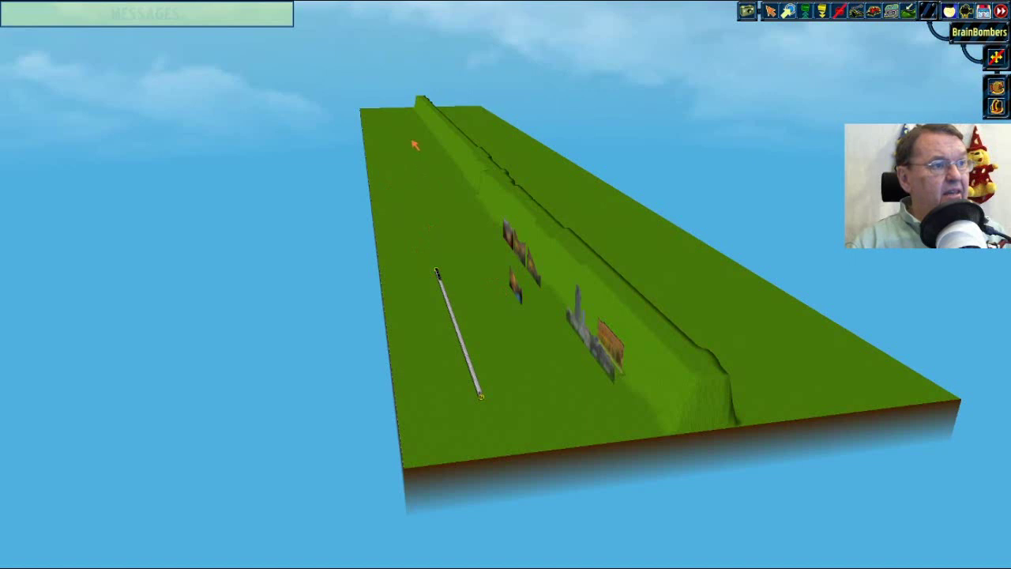
{"action": "right_click_drag", "start_coordinate": [446, 240], "coordinate": [447, 243]}
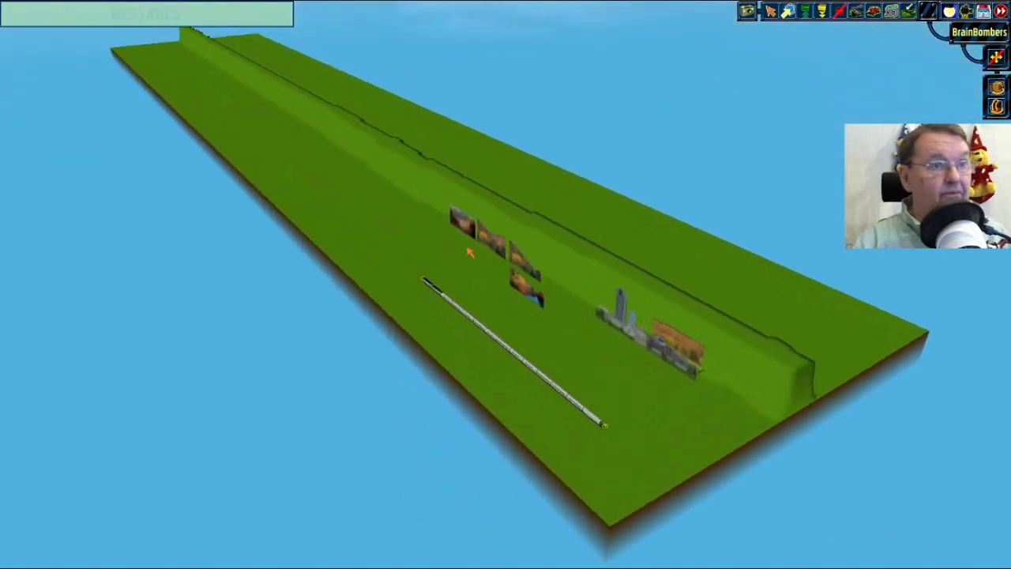
Check the layout's general options for terrain, display and editing, and close them without changes.
{"action": "left_click", "coordinate": [984, 12]}
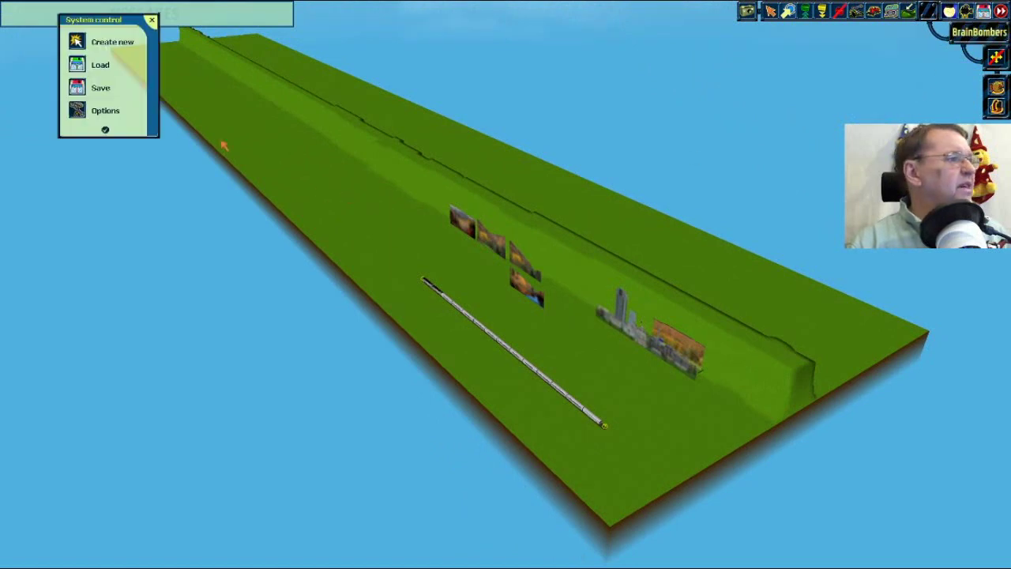
{"action": "left_click", "coordinate": [77, 112]}
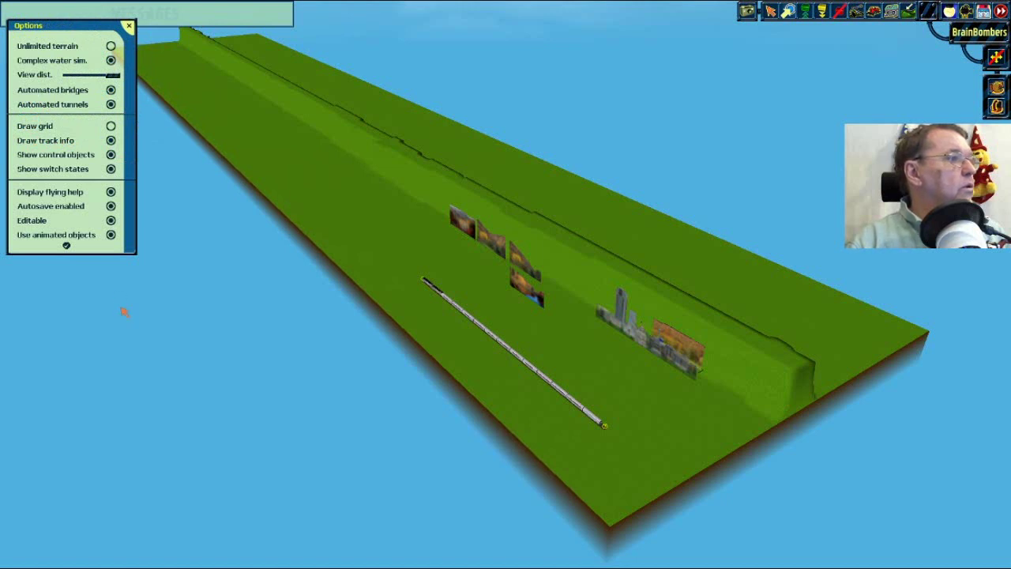
{"action": "left_click", "coordinate": [67, 247]}
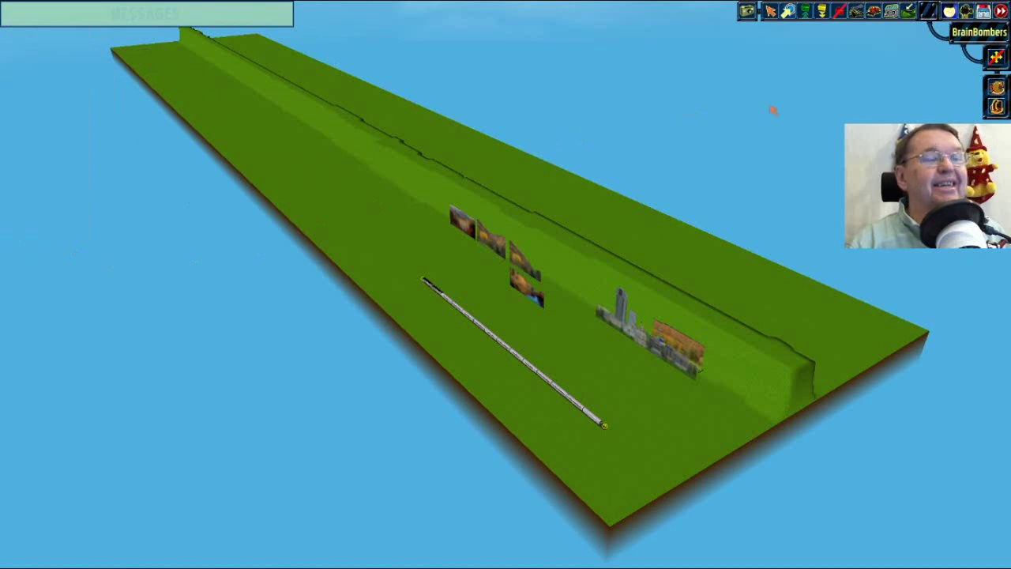
Check the table's width and length in the terrain resize settings, compare them with the layout from several angles, and keep the size.
{"action": "left_click", "coordinate": [908, 11]}
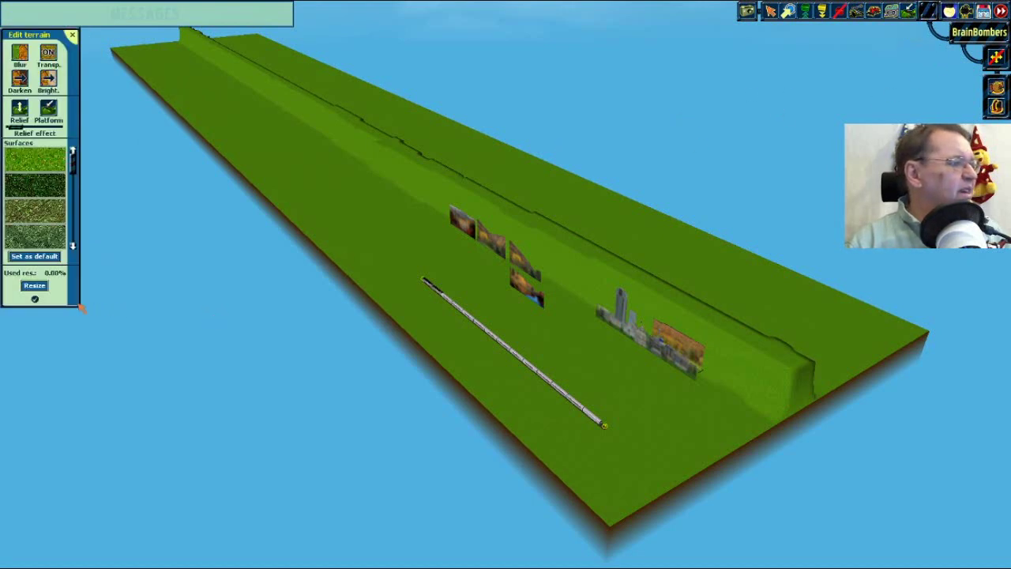
{"action": "left_click", "coordinate": [41, 286]}
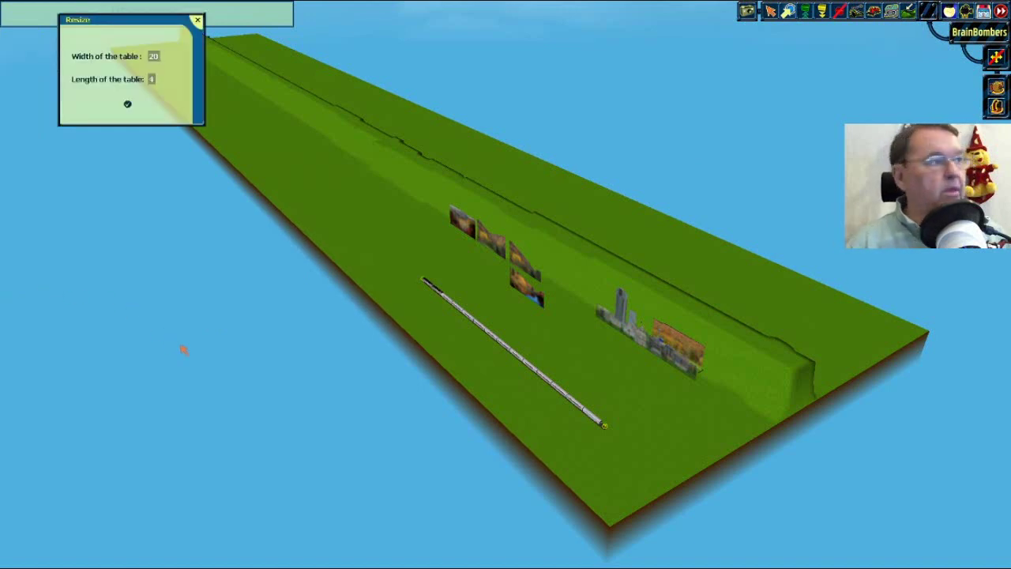
{"action": "right_click_drag", "start_coordinate": [248, 324], "coordinate": [249, 325]}
{"action": "right_click_drag", "start_coordinate": [534, 329], "coordinate": [535, 329]}
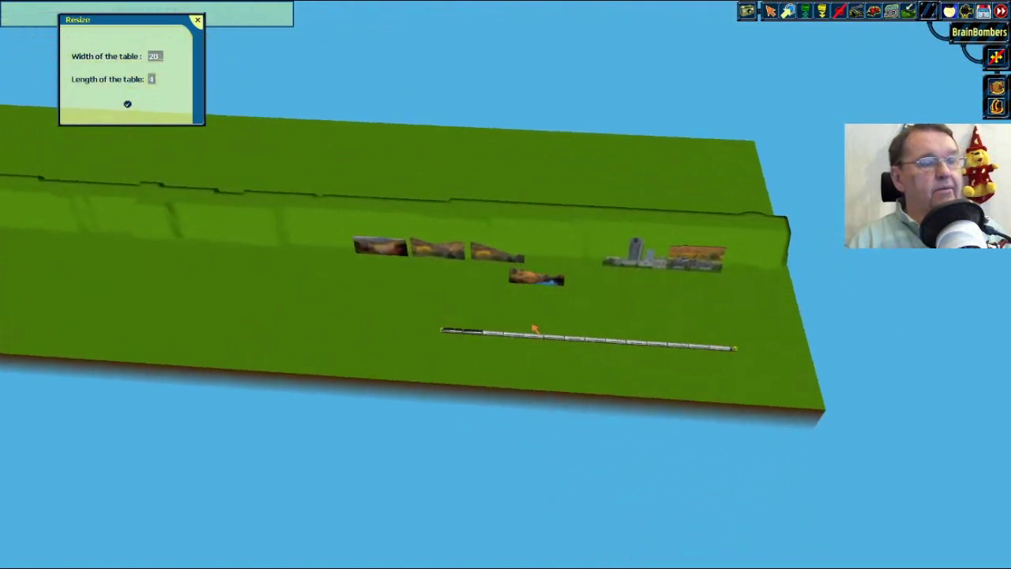
{"action": "scroll", "coordinate": [533, 325], "scroll_direction": "up", "scroll_amount": 2}
{"action": "scroll", "coordinate": [534, 325], "scroll_direction": "down", "scroll_amount": 2}
{"action": "right_click_drag", "start_coordinate": [534, 324], "coordinate": [536, 327]}
{"action": "right_click_drag", "start_coordinate": [441, 269], "coordinate": [441, 263]}
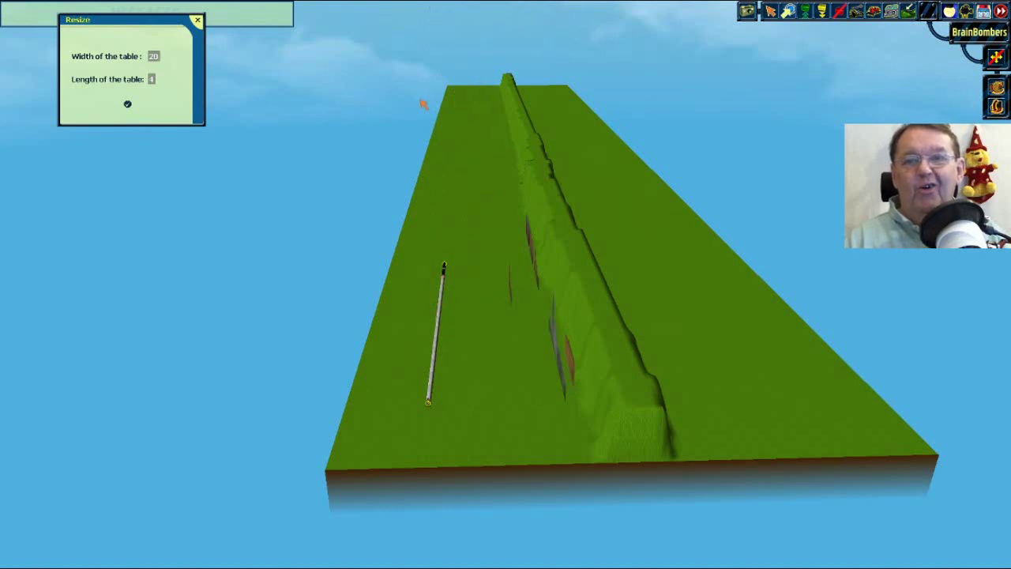
{"action": "right_click_drag", "start_coordinate": [425, 314], "coordinate": [426, 314]}
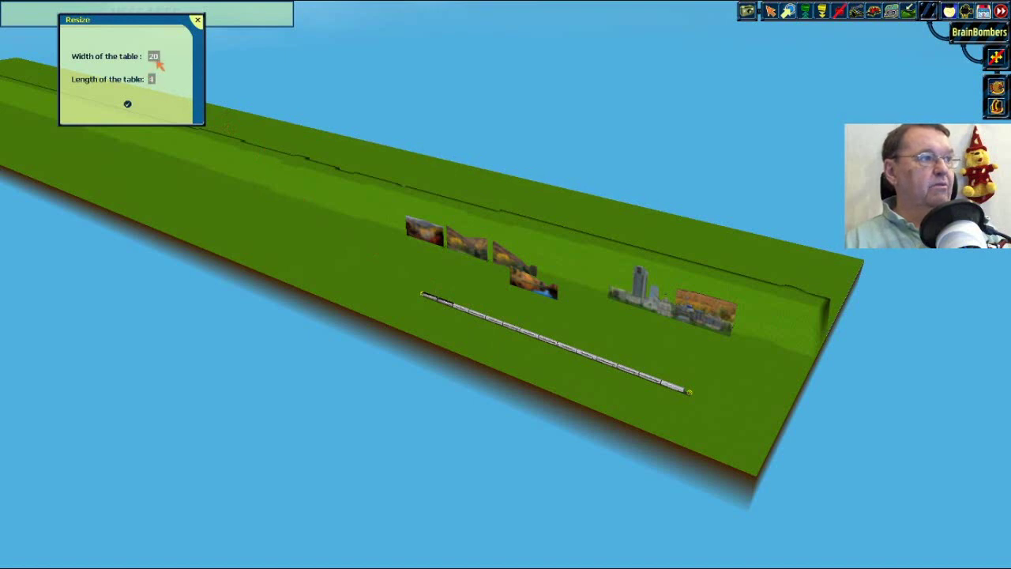
{"action": "right_click_drag", "start_coordinate": [384, 286], "coordinate": [384, 284]}
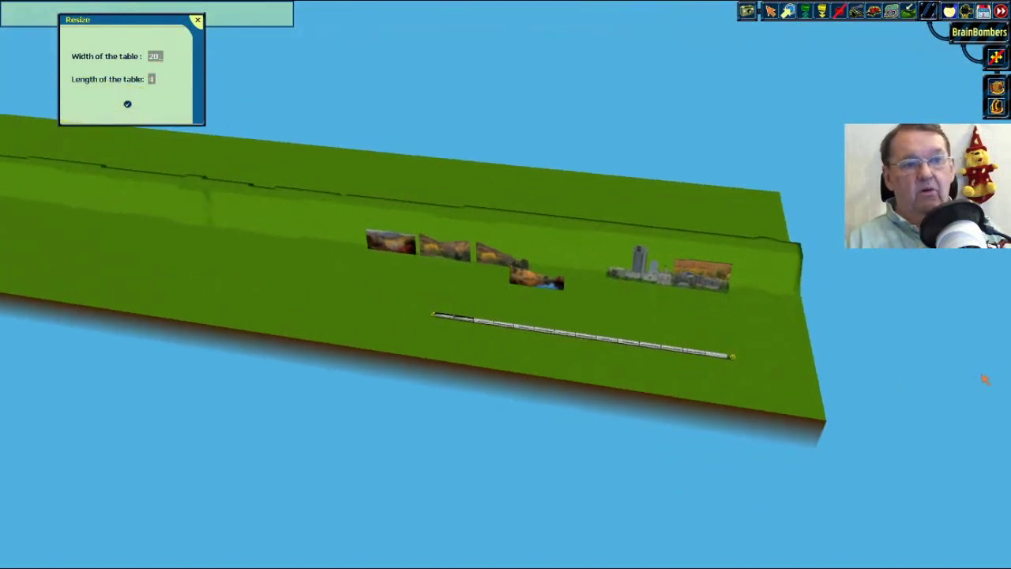
{"action": "right_click_drag", "start_coordinate": [792, 343], "coordinate": [792, 343]}
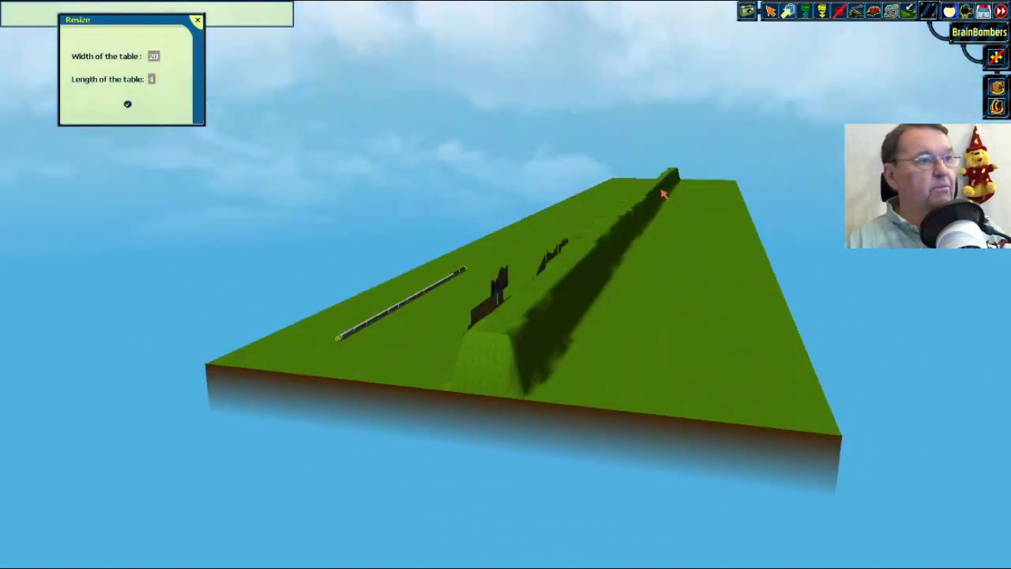
{"action": "right_click_drag", "start_coordinate": [632, 281], "coordinate": [632, 281]}
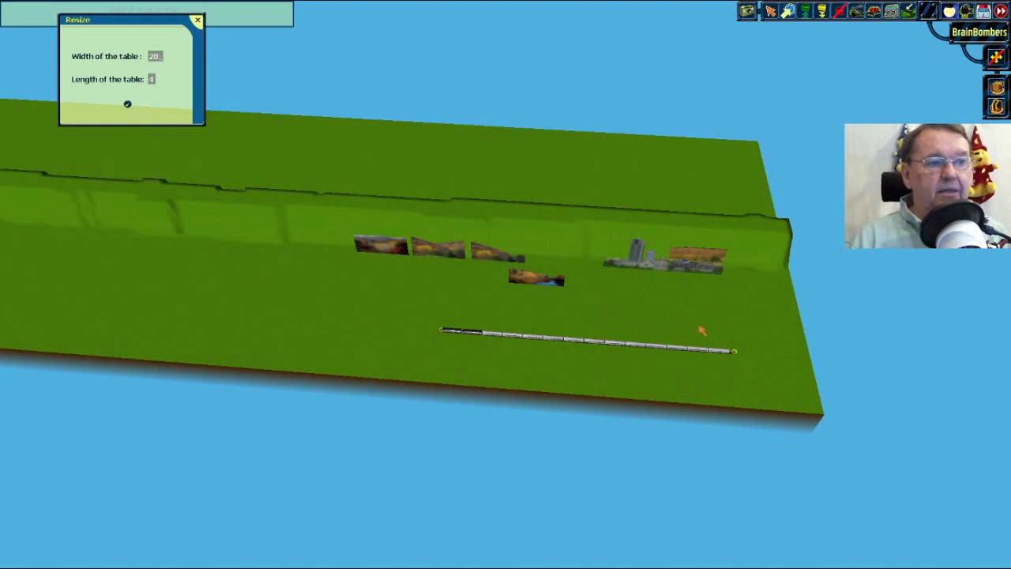
{"action": "right_click_drag", "start_coordinate": [634, 309], "coordinate": [633, 329]}
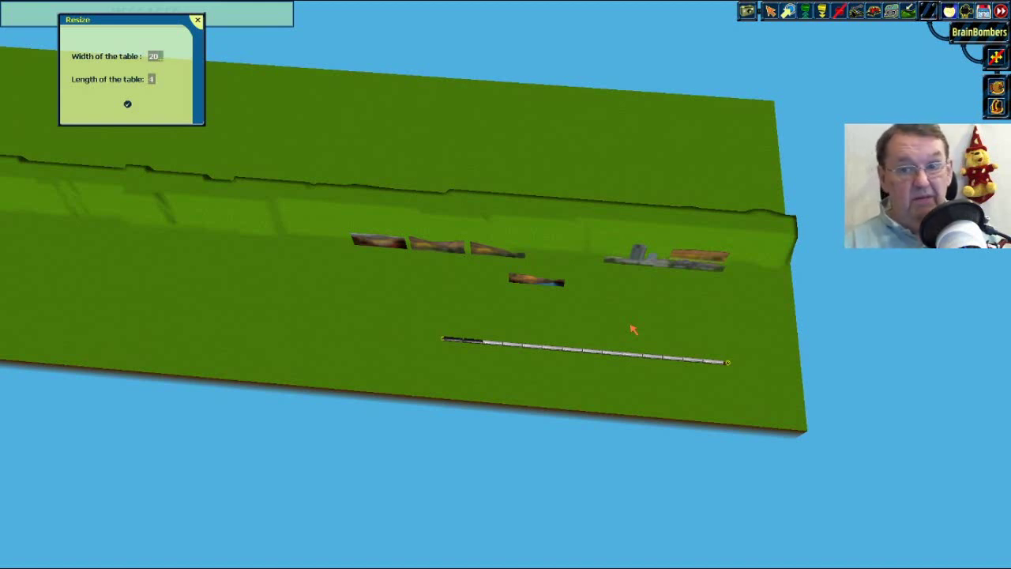
{"action": "right_click_drag", "start_coordinate": [633, 330], "coordinate": [633, 329]}
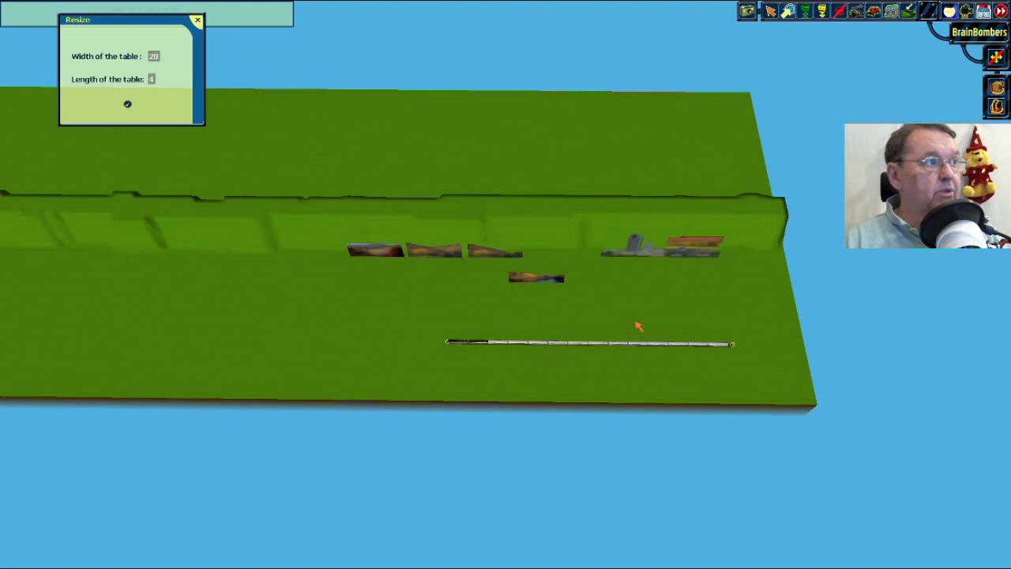
{"action": "left_click", "coordinate": [128, 105]}
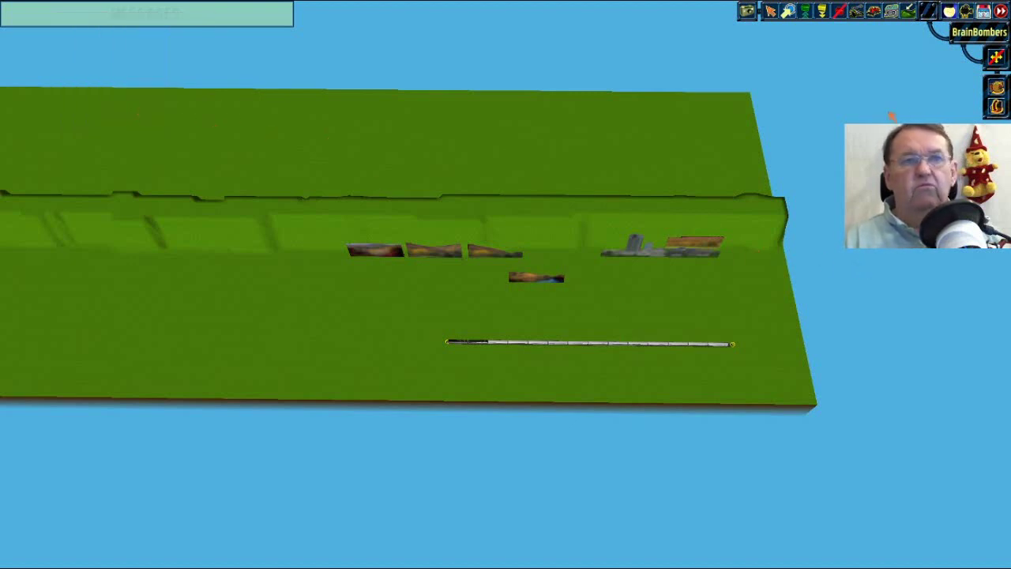
Create a new analogue-control layout with a table width of 1 and a length of 1.
{"action": "left_click", "coordinate": [985, 12]}
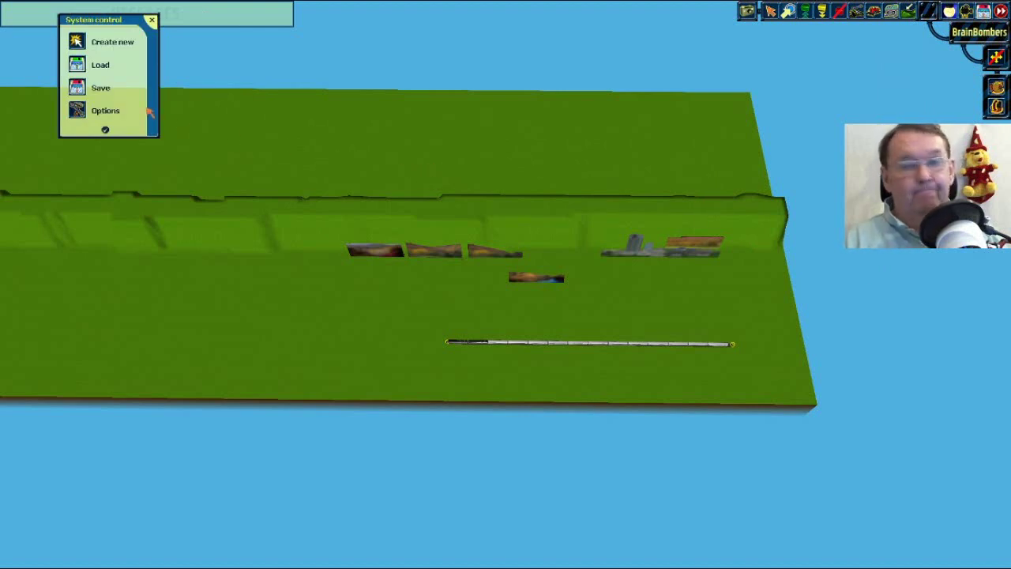
{"action": "left_click", "coordinate": [78, 43]}
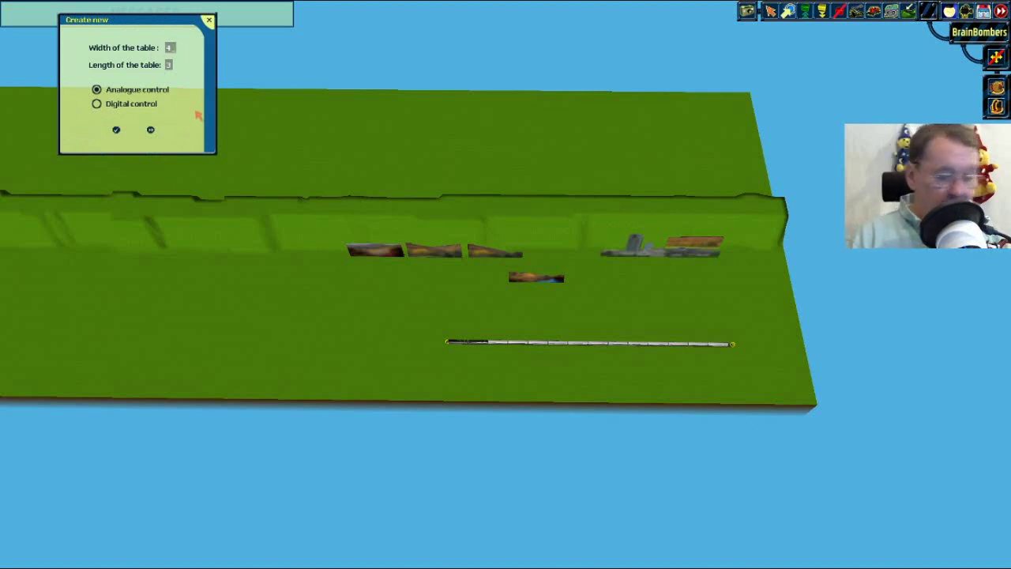
{"action": "key", "text": "BackSpace"}
{"action": "type", "text": "1"}
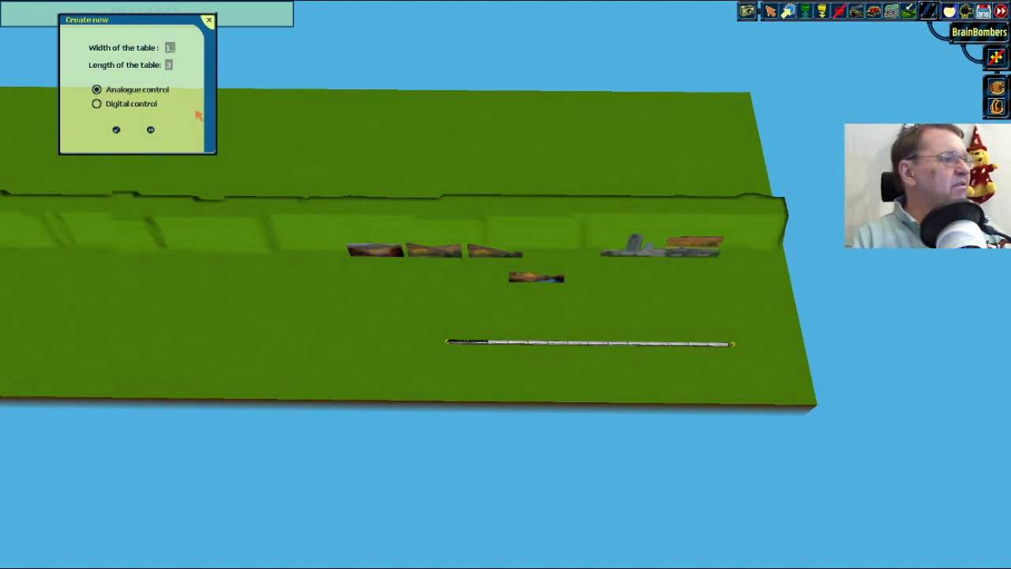
{"action": "left_click", "coordinate": [172, 65]}
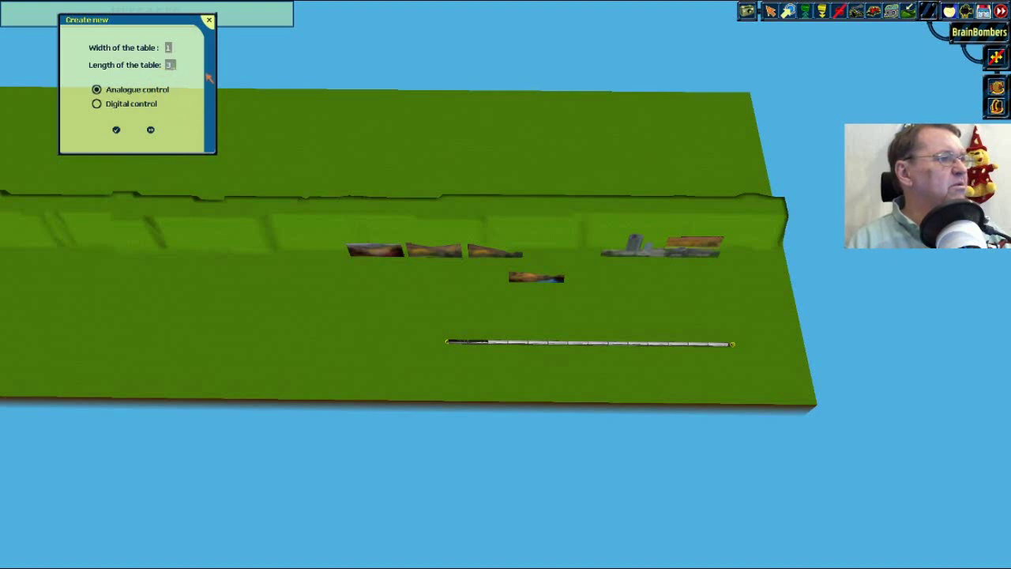
{"action": "key", "text": "BackSpace"}
{"action": "type", "text": "1"}
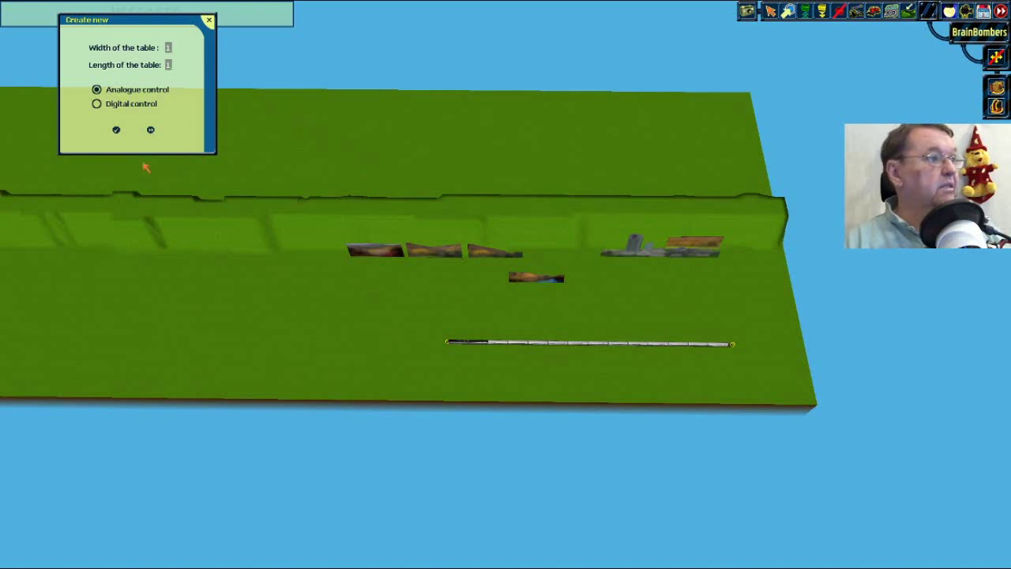
{"action": "left_click", "coordinate": [116, 130]}
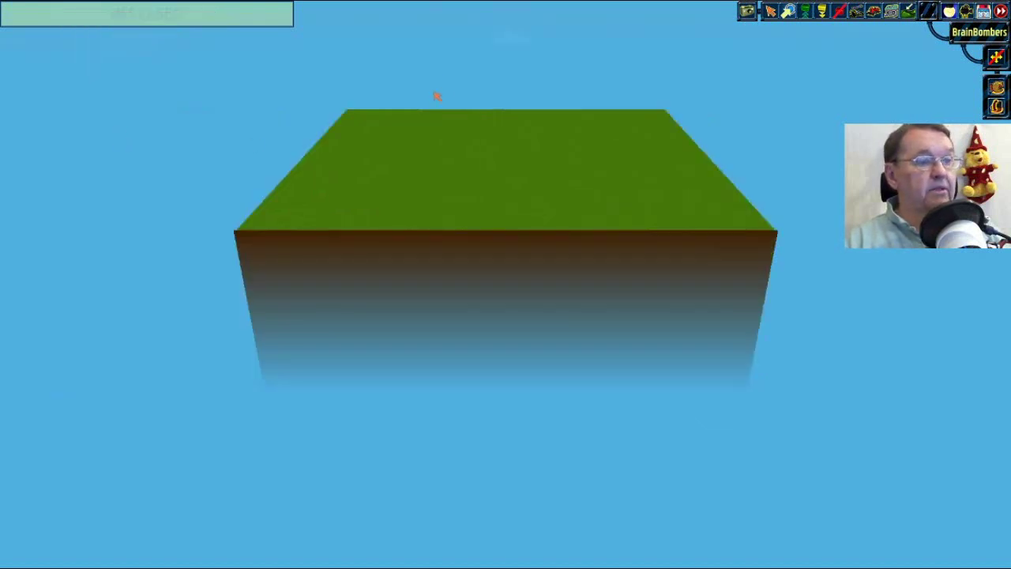
Examine the empty 1 by 1 table from steeper angles and closer up, including its front edge.
{"action": "right_click_drag", "start_coordinate": [434, 93], "coordinate": [453, 59]}
{"action": "right_click_drag", "start_coordinate": [474, 117], "coordinate": [488, 92]}
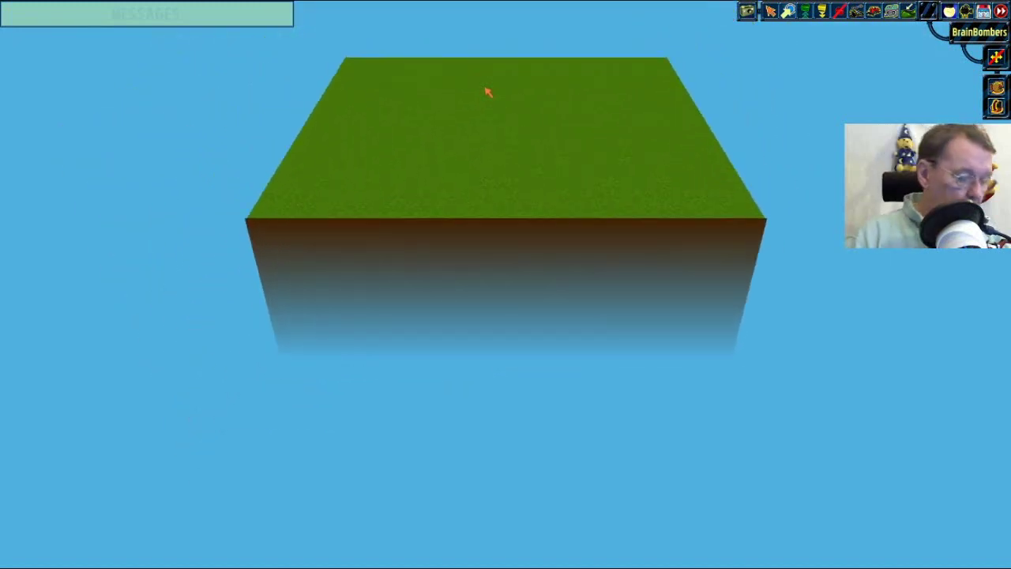
{"action": "key", "text": "Up"}
{"action": "right_click_drag", "start_coordinate": [488, 92], "coordinate": [487, 91]}
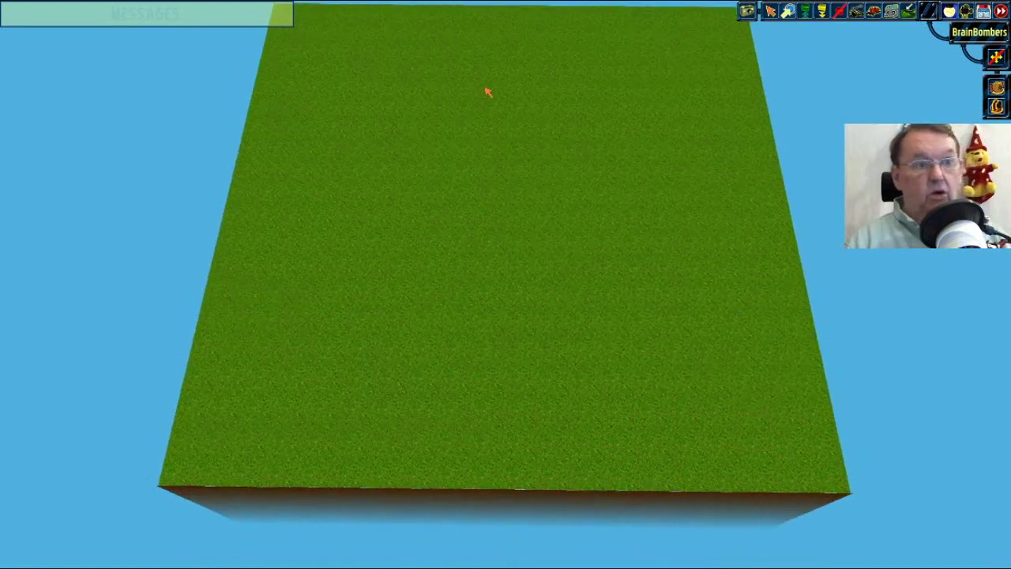
{"action": "key", "text": "Left"}
{"action": "key", "text": "Up"}
{"action": "key", "text": "Right"}
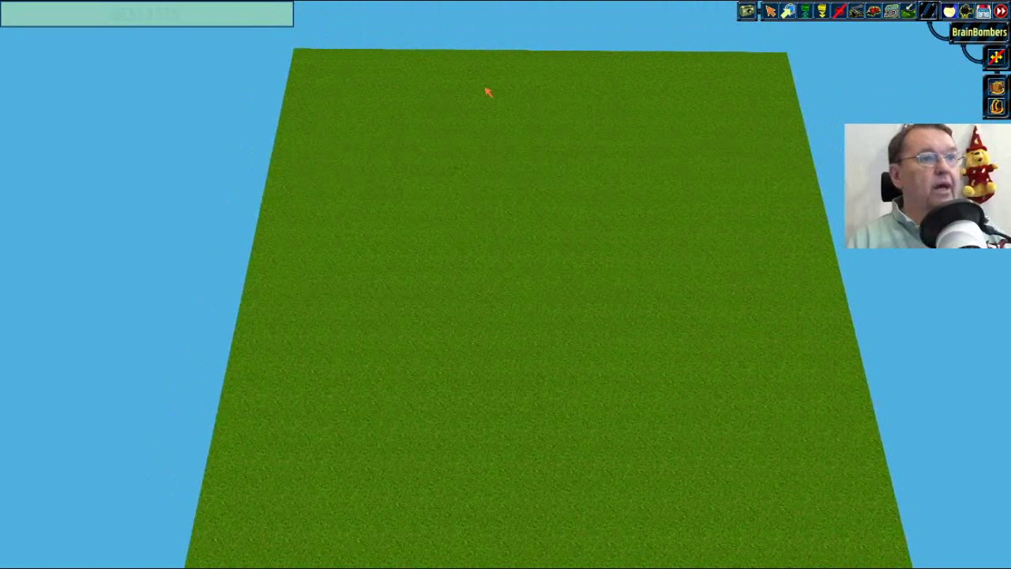
{"action": "key", "text": "Down"}
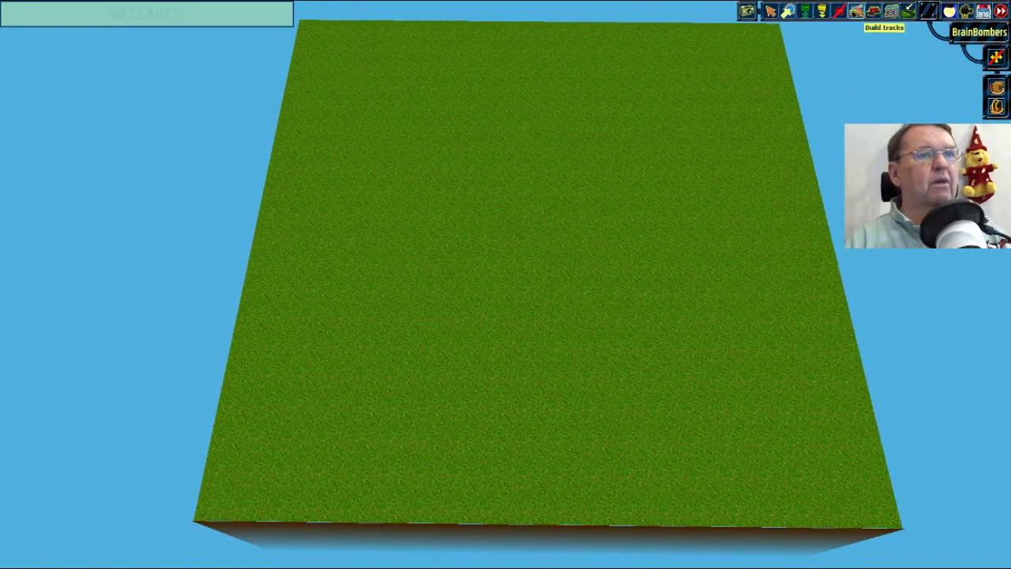
Lay three connected long straight tracks across the table's width, starting at its left edge.
{"action": "left_click", "coordinate": [857, 11]}
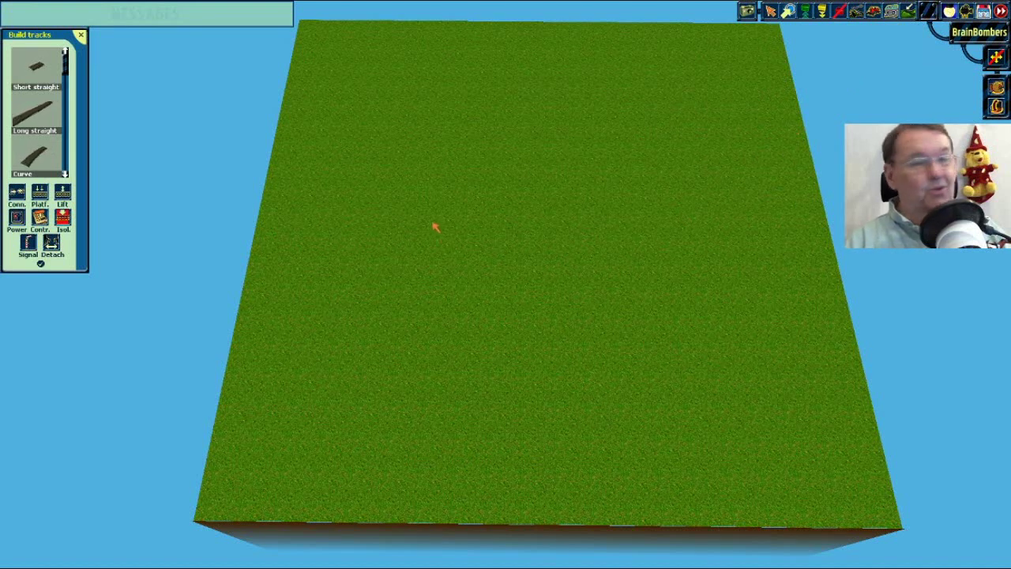
{"action": "left_click", "coordinate": [36, 114]}
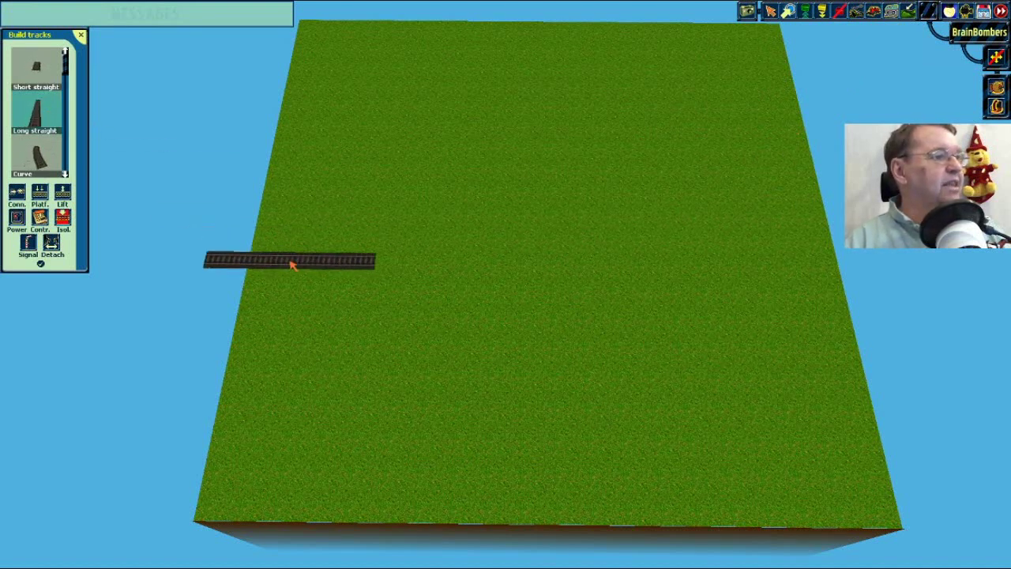
{"action": "left_click", "coordinate": [327, 322]}
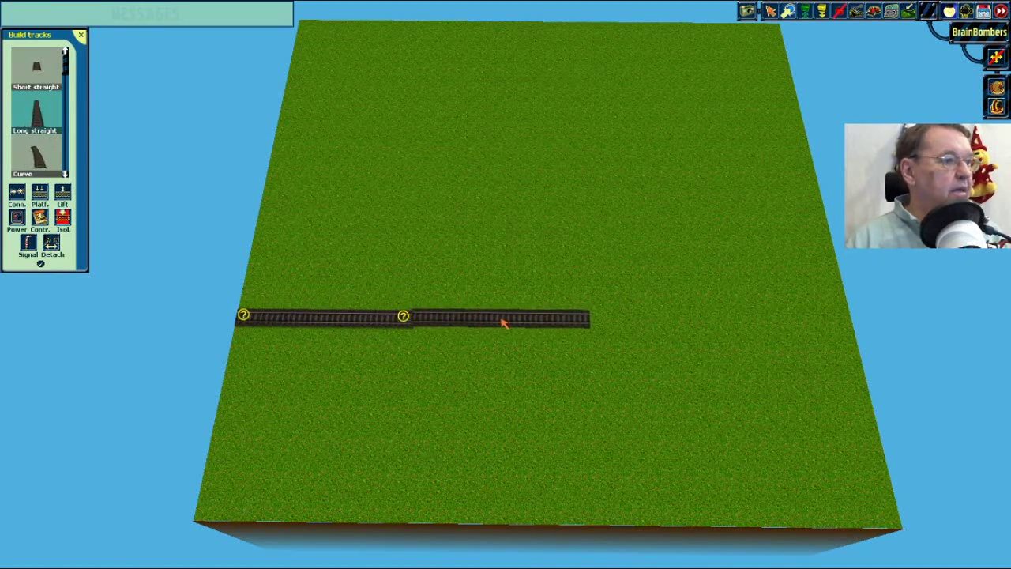
{"action": "left_click", "coordinate": [503, 324]}
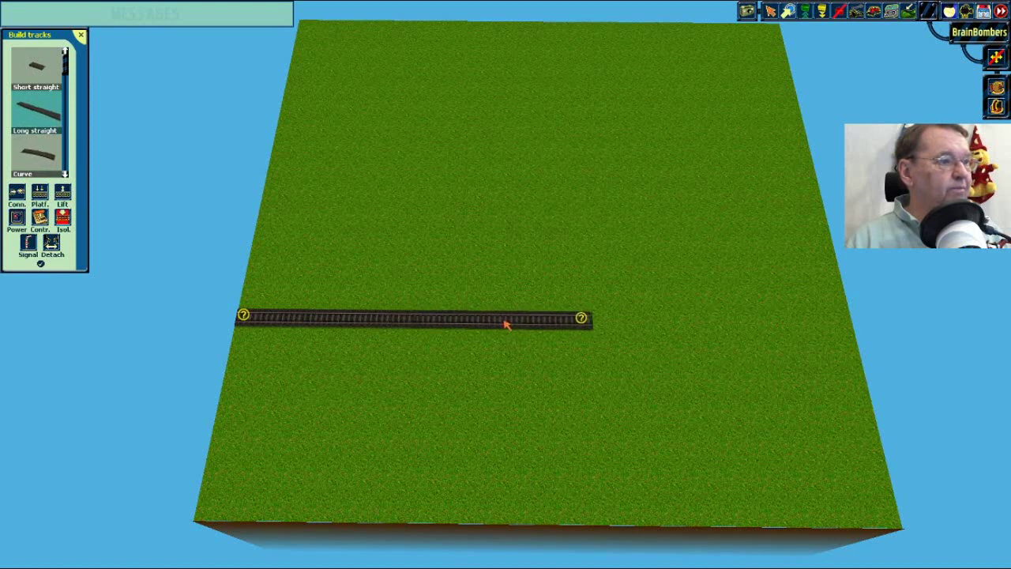
{"action": "left_click", "coordinate": [683, 326]}
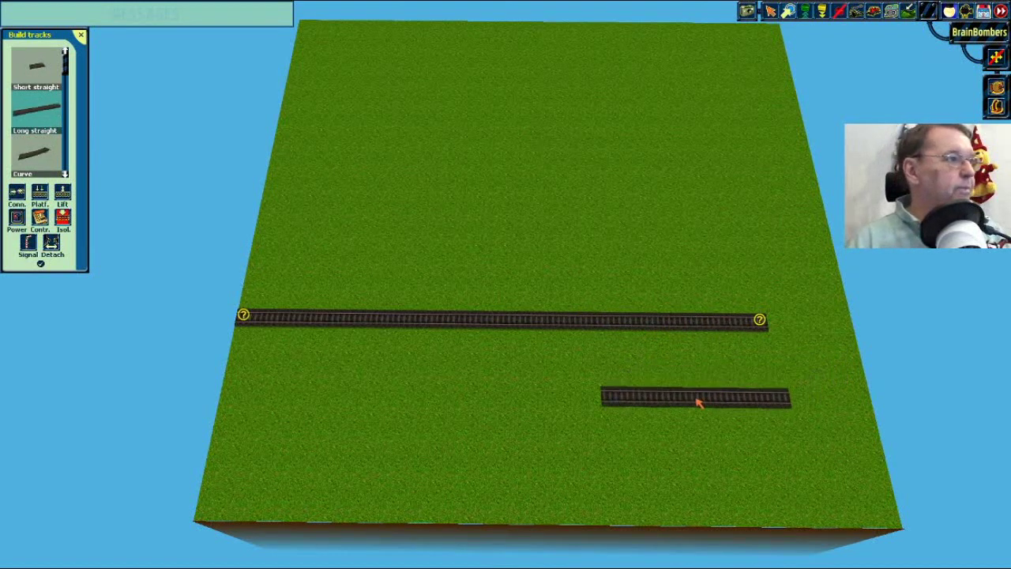
Extend the track row to the table's right edge with two short straight tracks.
{"action": "left_click", "coordinate": [35, 68]}
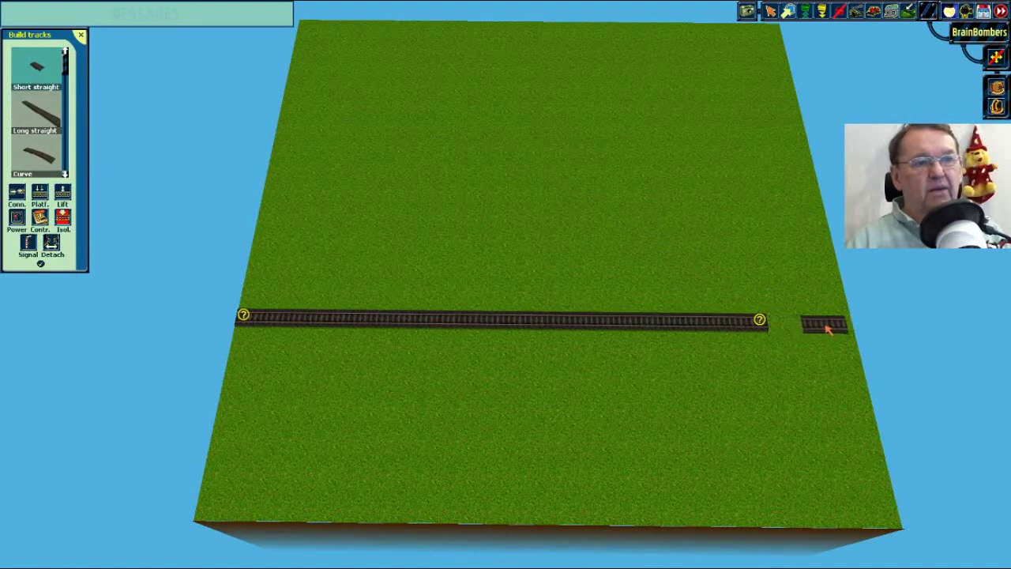
{"action": "left_click", "coordinate": [797, 325]}
{"action": "left_click", "coordinate": [834, 325]}
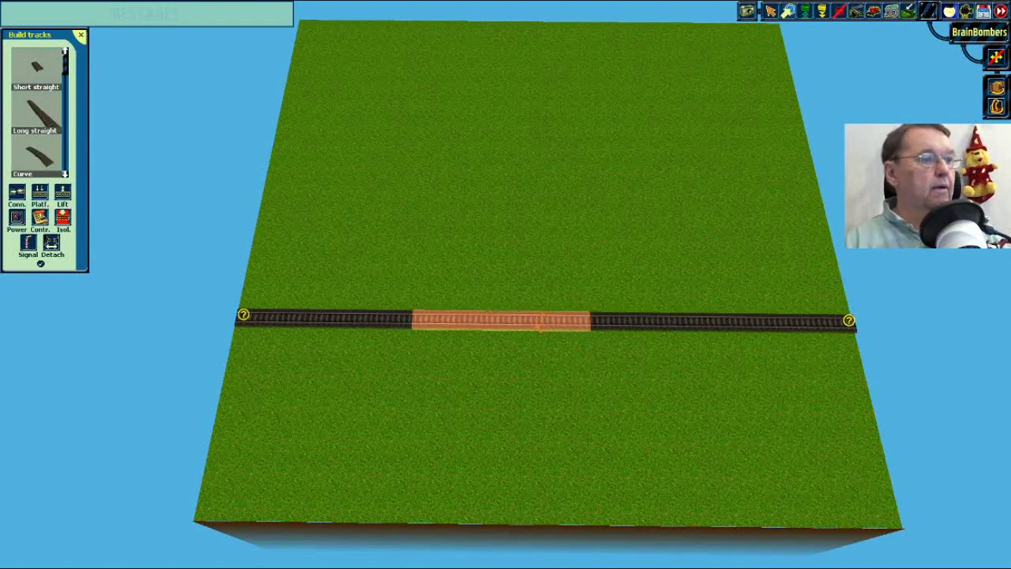
Duplicate the complete track row and rotate the copy a quarter turn to run along the table's length.
{"action": "left_click", "coordinate": [502, 316]}
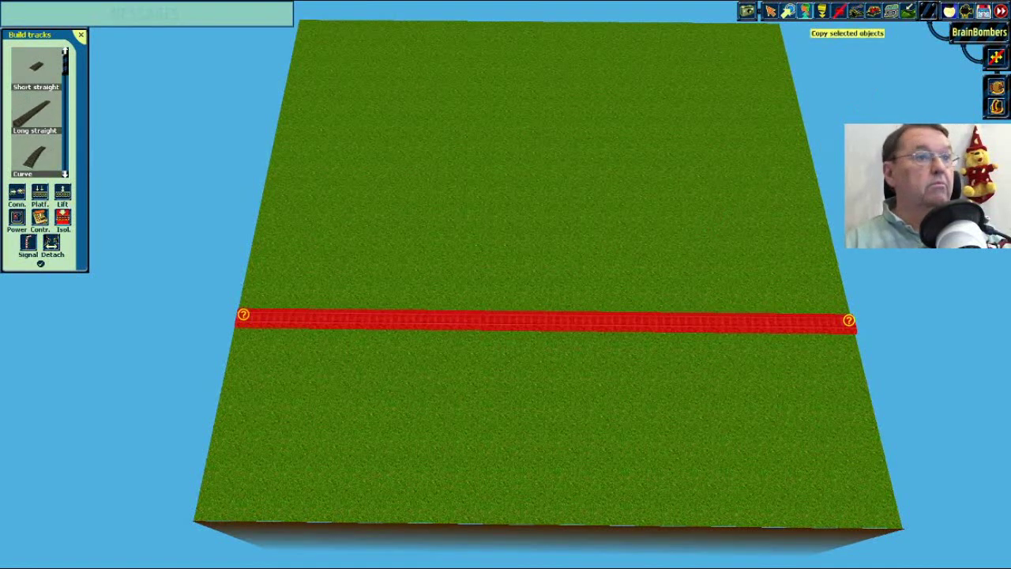
{"action": "left_click", "coordinate": [658, 203]}
{"action": "left_click", "coordinate": [823, 11]}
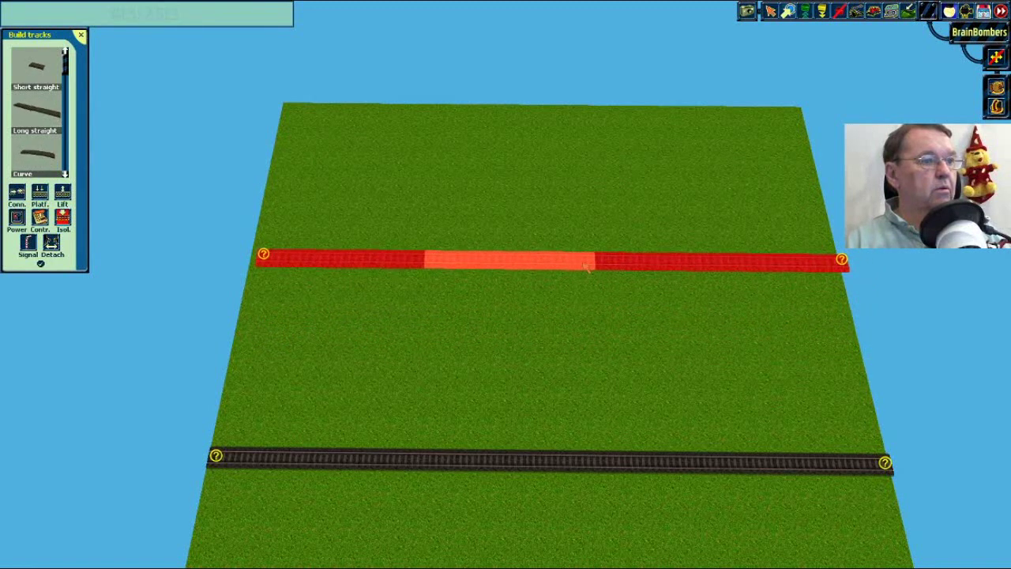
{"action": "key", "text": "space"}
{"action": "key", "text": "space"}
{"action": "key", "text": "space"}
{"action": "key", "text": "space"}
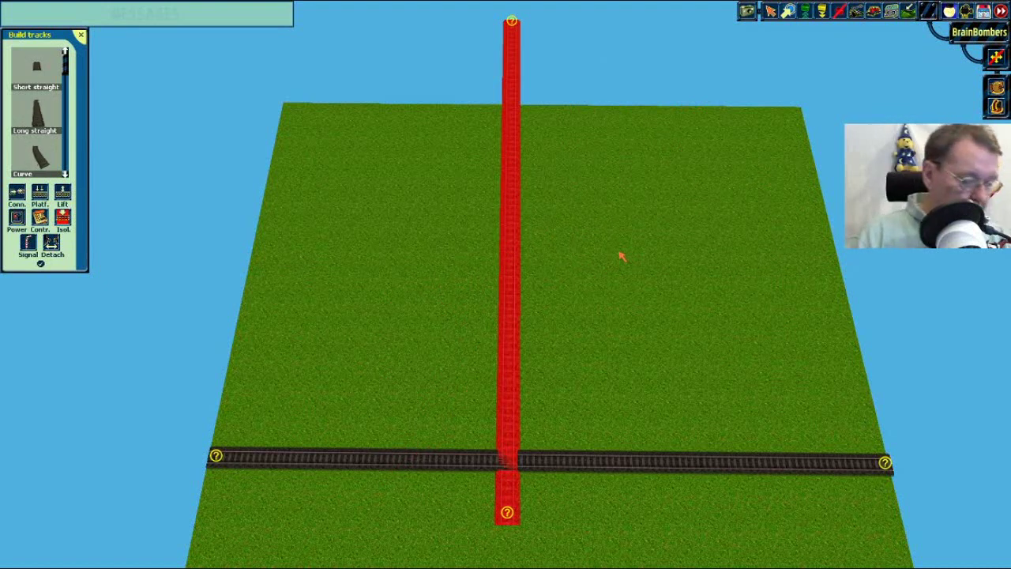
Position the rotated track copy across the first row so it spans the table from back to front edge, and deselect it.
{"action": "key", "text": "Down"}
{"action": "key", "text": "Up"}
{"action": "left_click_drag", "start_coordinate": [503, 131], "coordinate": [539, 234]}
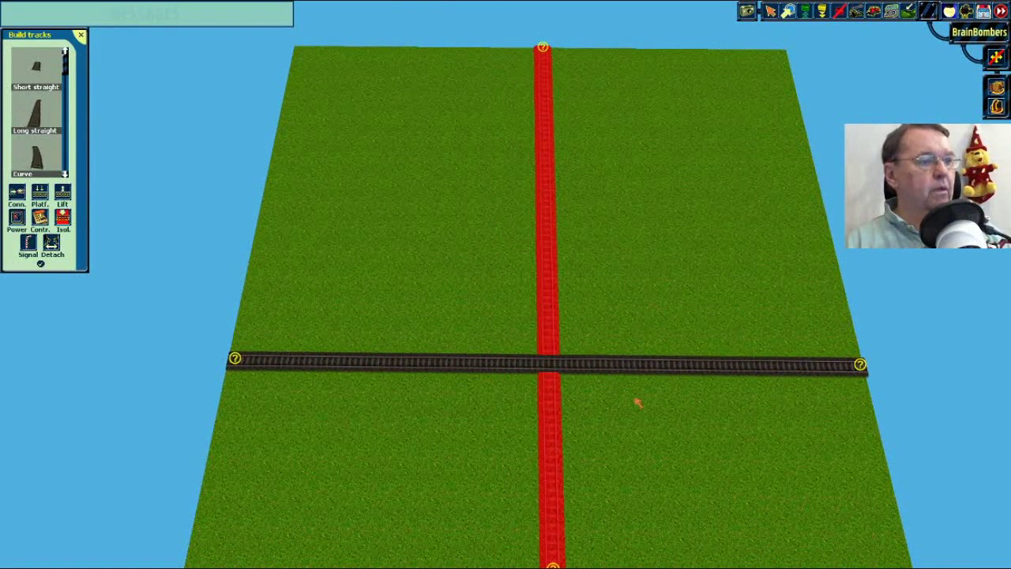
{"action": "key", "text": "Down"}
{"action": "left_click", "coordinate": [675, 320]}
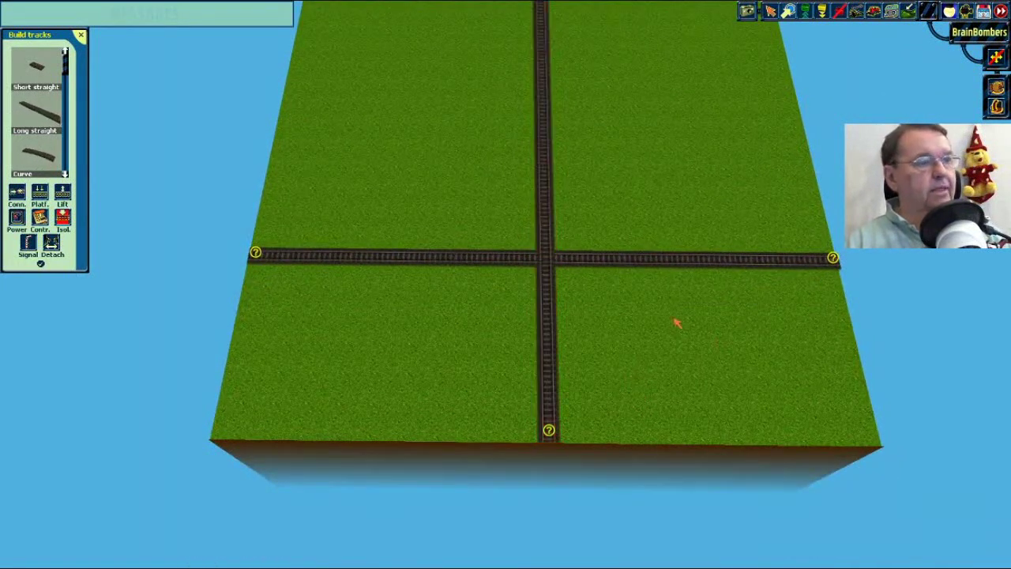
Compare the two crossing tracks with the table's width and length from near and far.
{"action": "key", "text": "Up"}
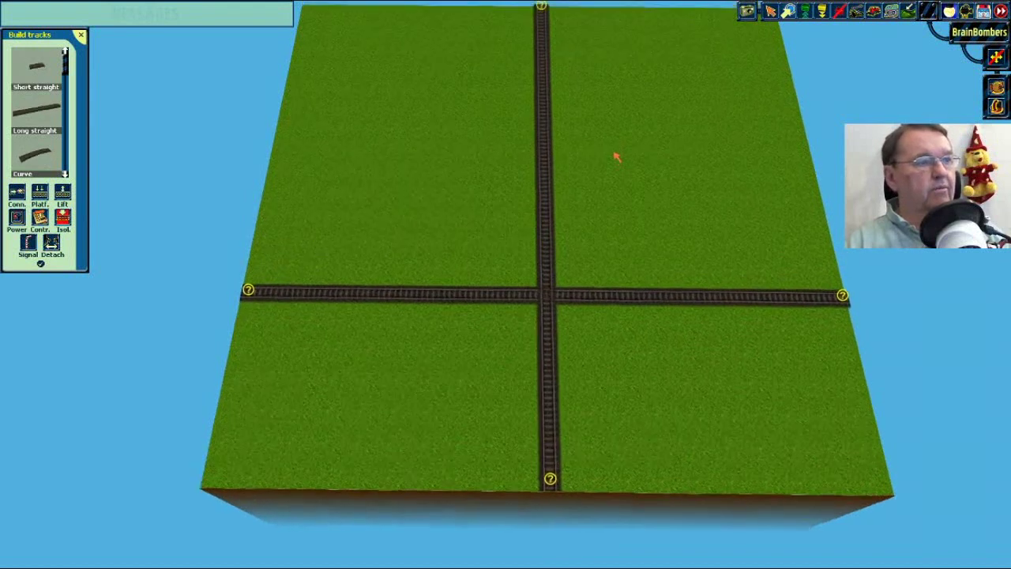
{"action": "right_click_drag", "start_coordinate": [616, 212], "coordinate": [616, 212]}
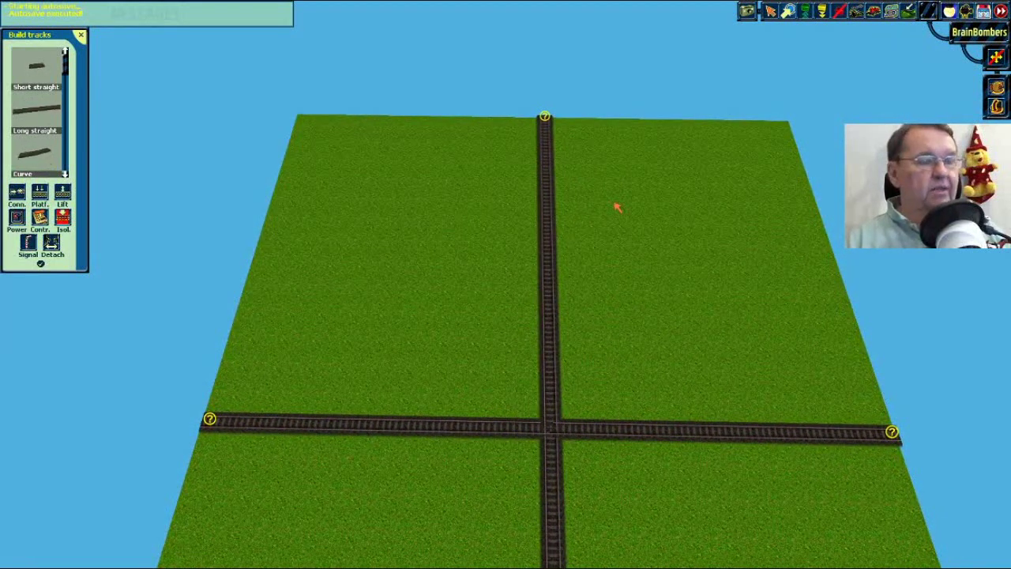
{"action": "key", "text": "Down"}
{"action": "key", "text": "Up"}
{"action": "right_click_drag", "start_coordinate": [616, 207], "coordinate": [617, 207]}
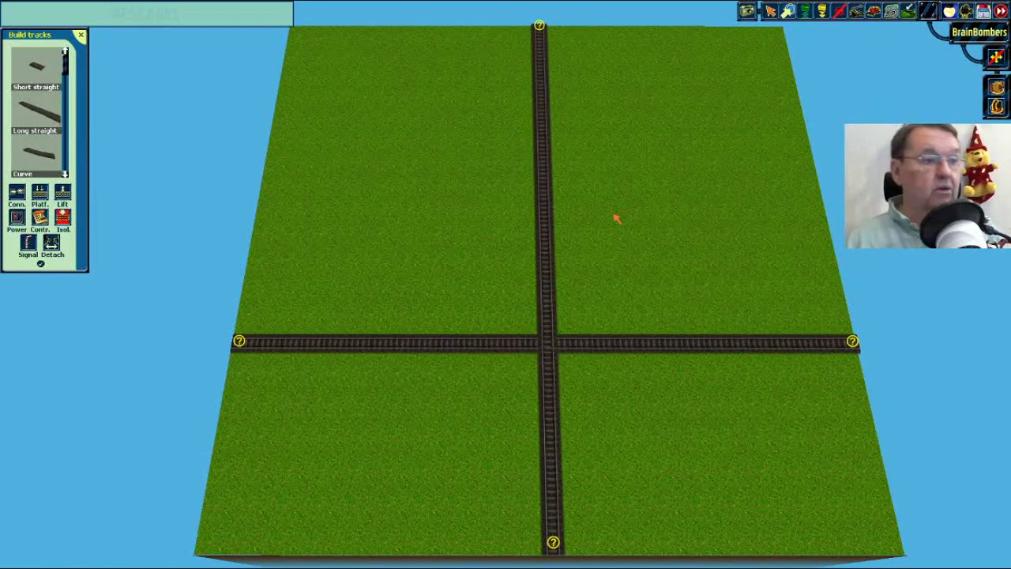
{"action": "key", "text": "Up"}
{"action": "key", "text": "Up"}
{"action": "key", "text": "Down"}
{"action": "scroll", "coordinate": [607, 215], "scroll_direction": "up", "scroll_amount": 2}
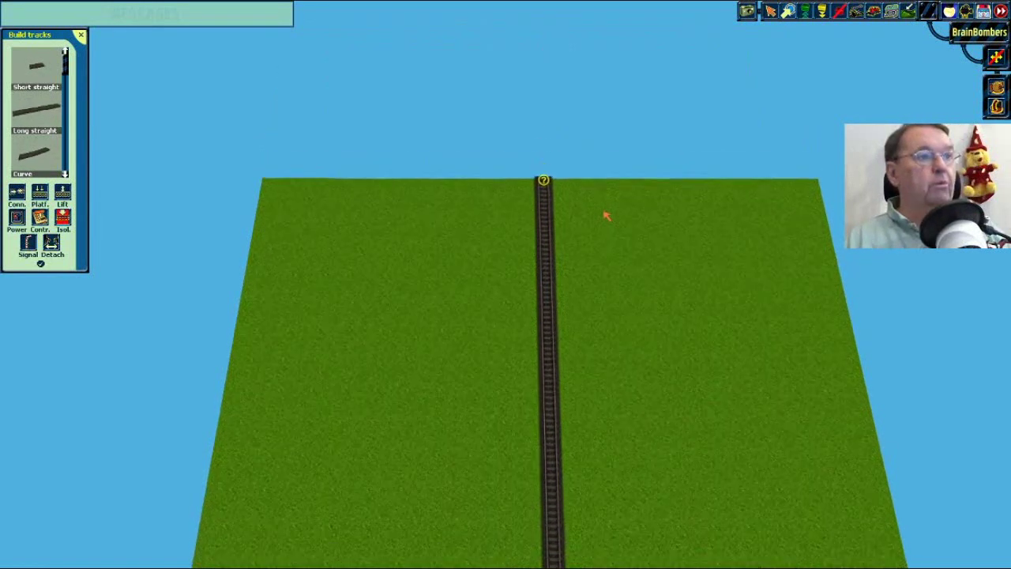
{"action": "scroll", "coordinate": [607, 215], "scroll_direction": "down", "scroll_amount": 4}
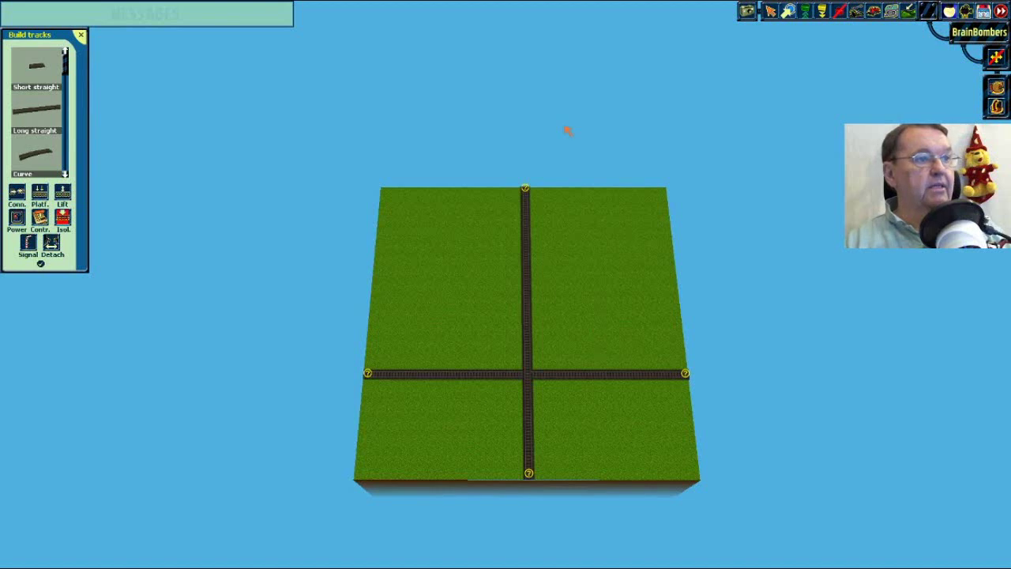
{"action": "mouse_move", "coordinate": [530, 2]}
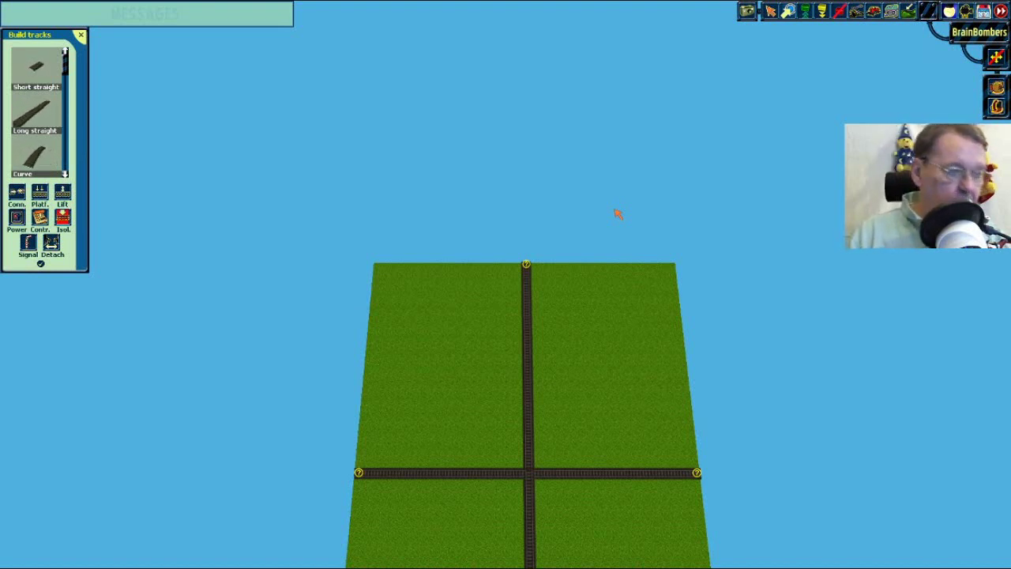
{"action": "scroll", "coordinate": [618, 213], "scroll_direction": "down", "scroll_amount": 3}
{"action": "scroll", "coordinate": [618, 215], "scroll_direction": "up", "scroll_amount": 4}
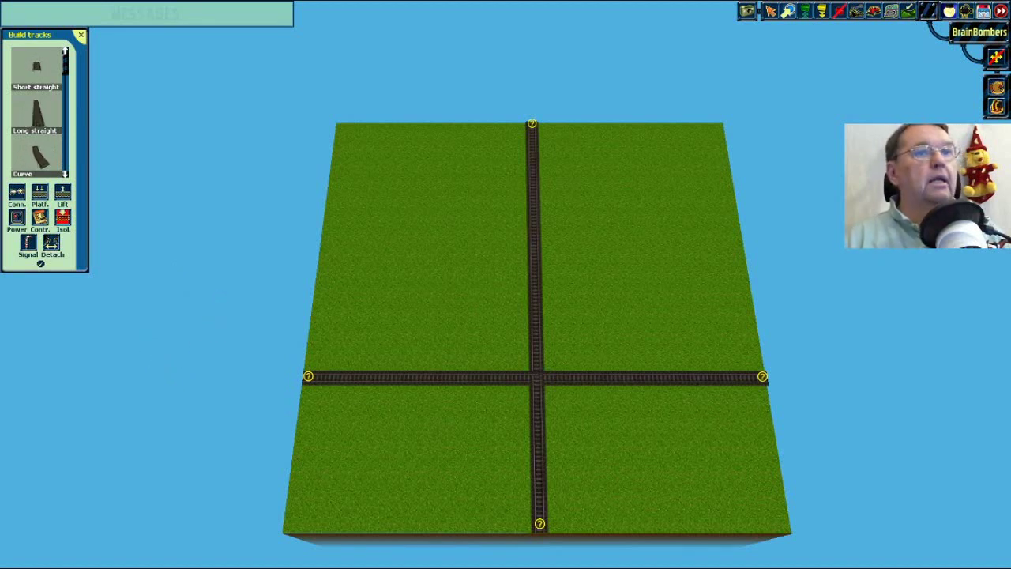
Resize the terrain to a table width of 2, keeping the length at 1.
{"action": "left_click", "coordinate": [909, 11]}
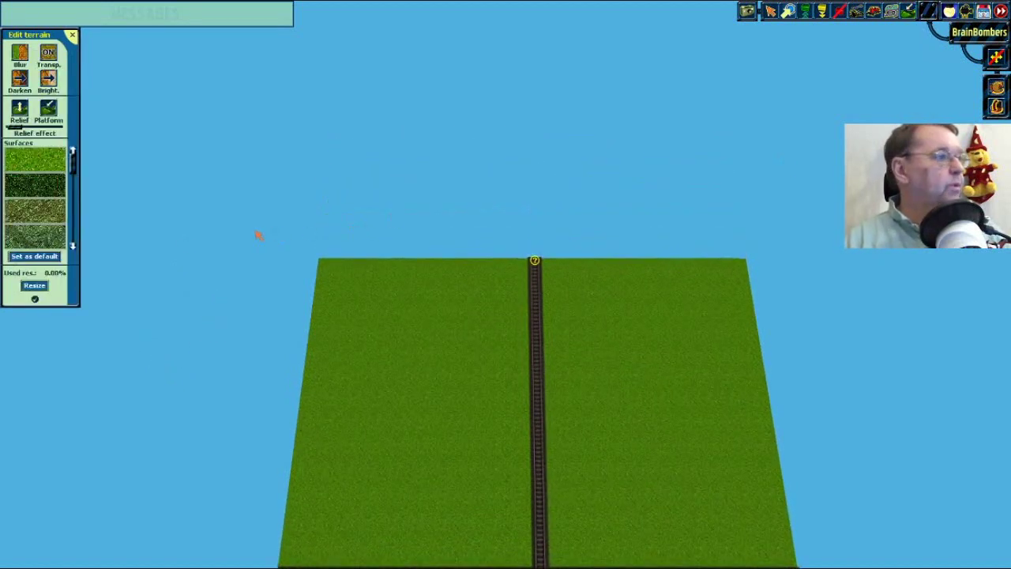
{"action": "left_click", "coordinate": [34, 286]}
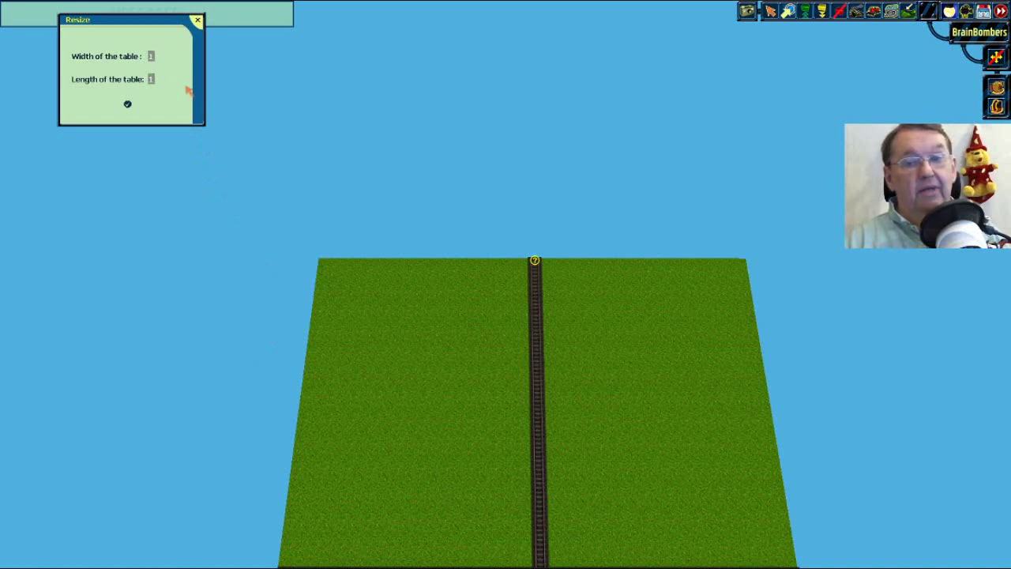
{"action": "type", "text": "2"}
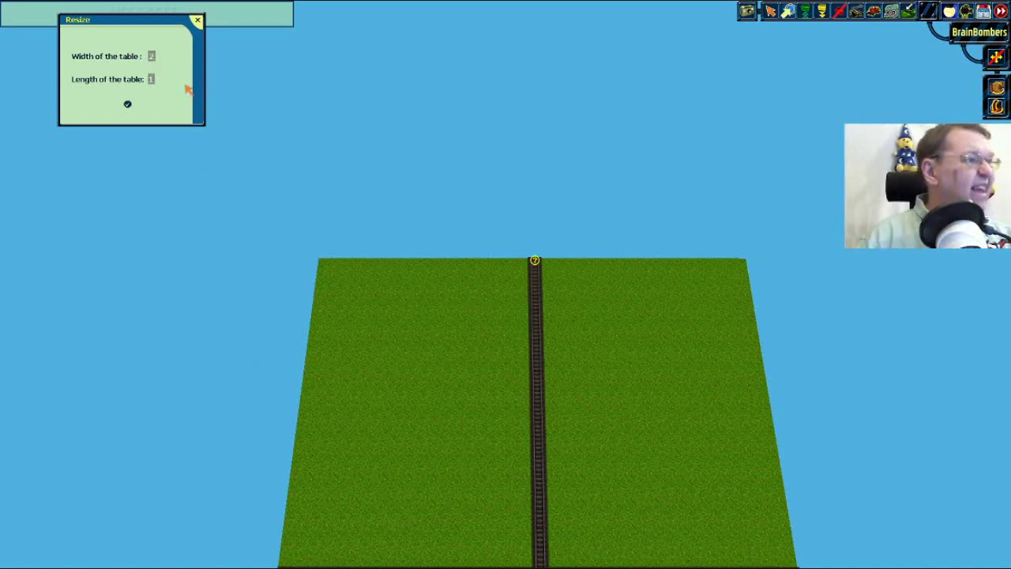
{"action": "left_click", "coordinate": [128, 103]}
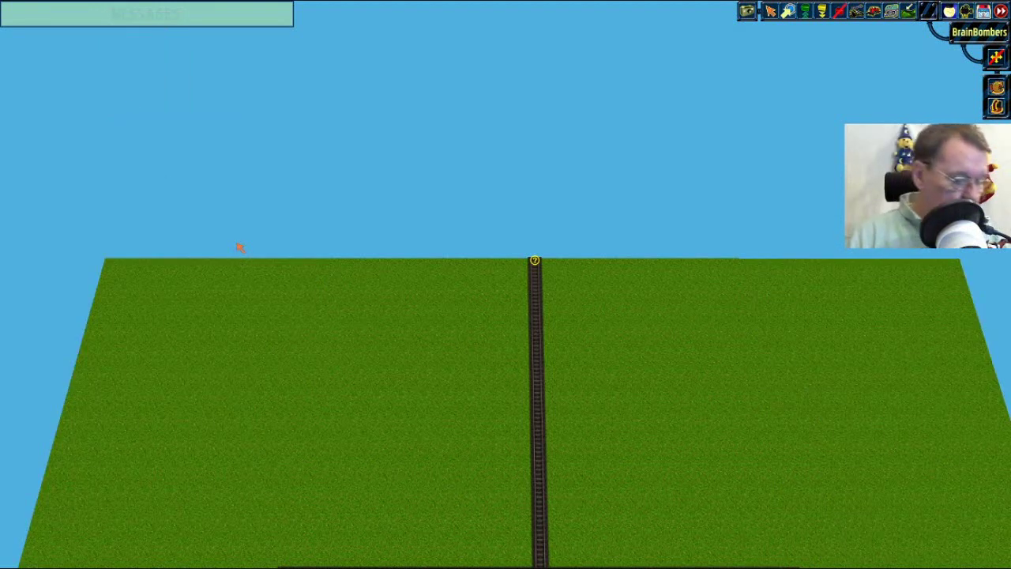
Examine the widened table against the crossing tracks from several distances.
{"action": "key", "text": "Down"}
{"action": "key", "text": "Up"}
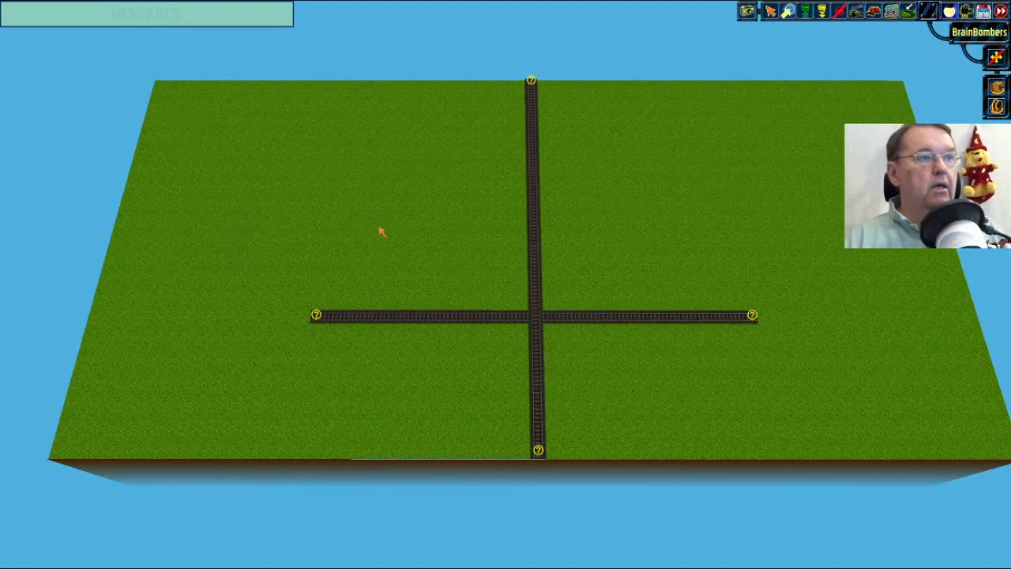
{"action": "key", "text": "Down"}
{"action": "key", "text": "Up"}
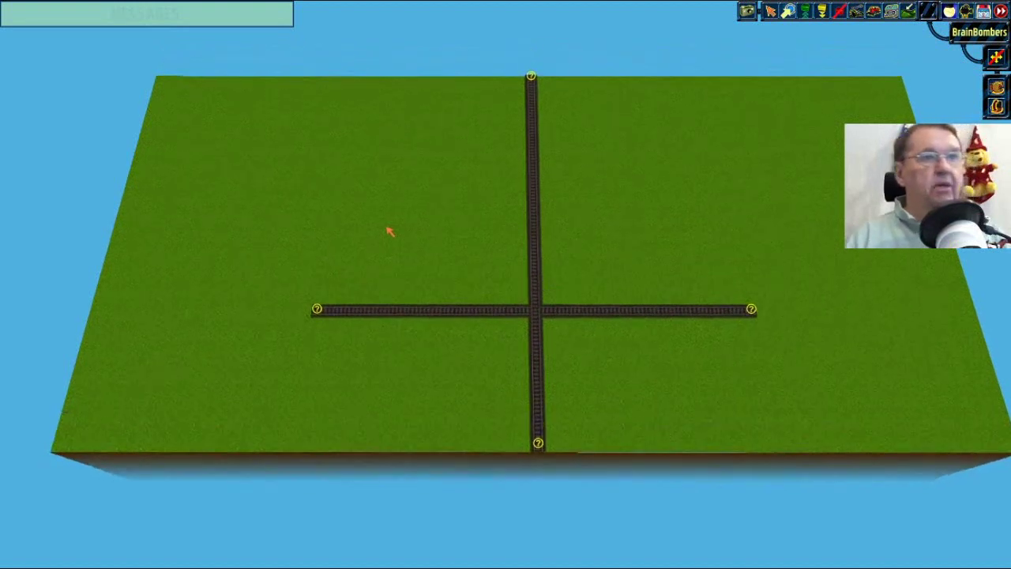
{"action": "scroll", "coordinate": [387, 227], "scroll_direction": "up", "scroll_amount": 3}
{"action": "scroll", "coordinate": [385, 225], "scroll_direction": "down", "scroll_amount": 6}
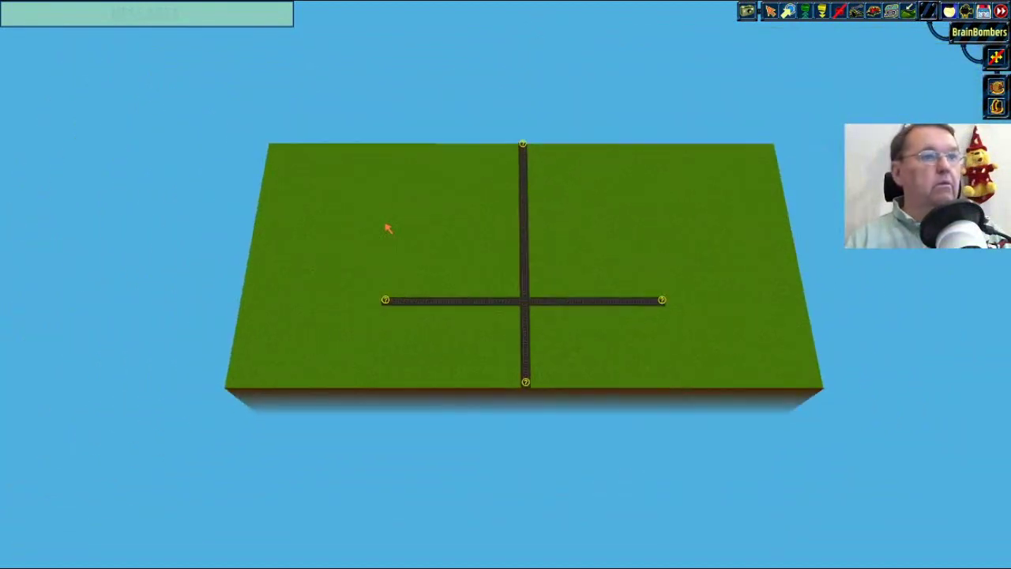
{"action": "key", "text": "Up"}
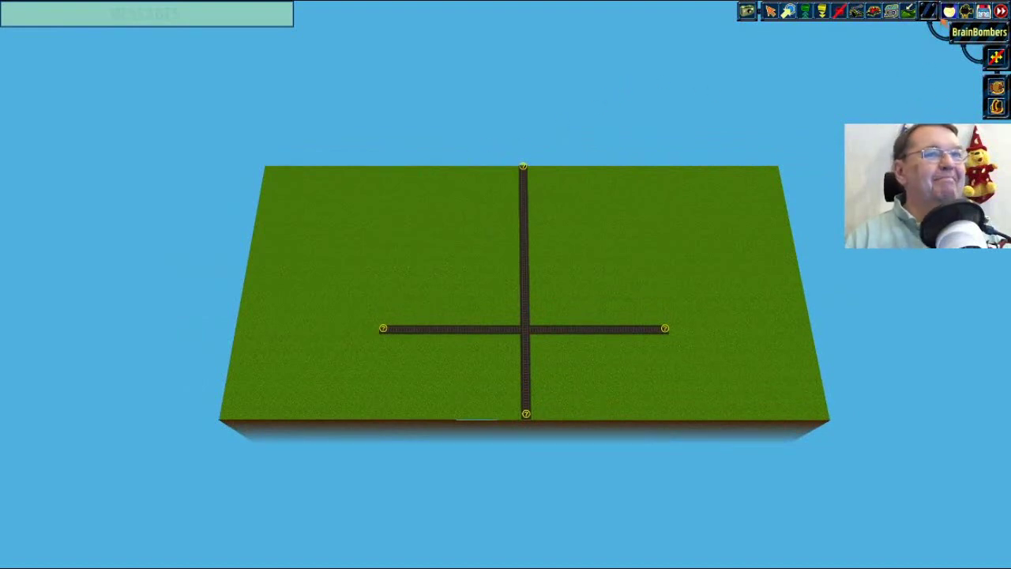
Resize the terrain to a table width of 3 and a table length of 2.
{"action": "left_click", "coordinate": [910, 11]}
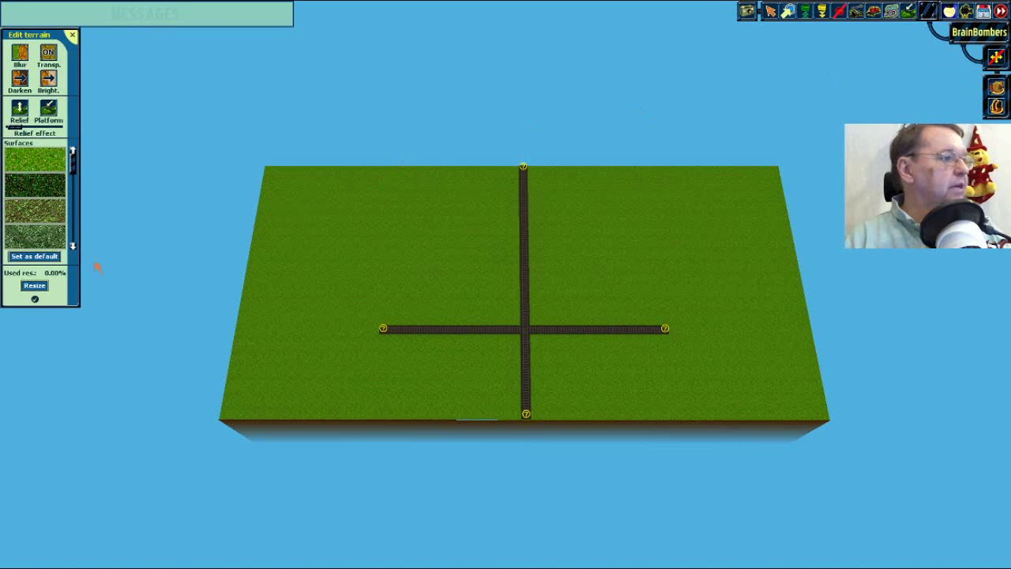
{"action": "left_click", "coordinate": [35, 286]}
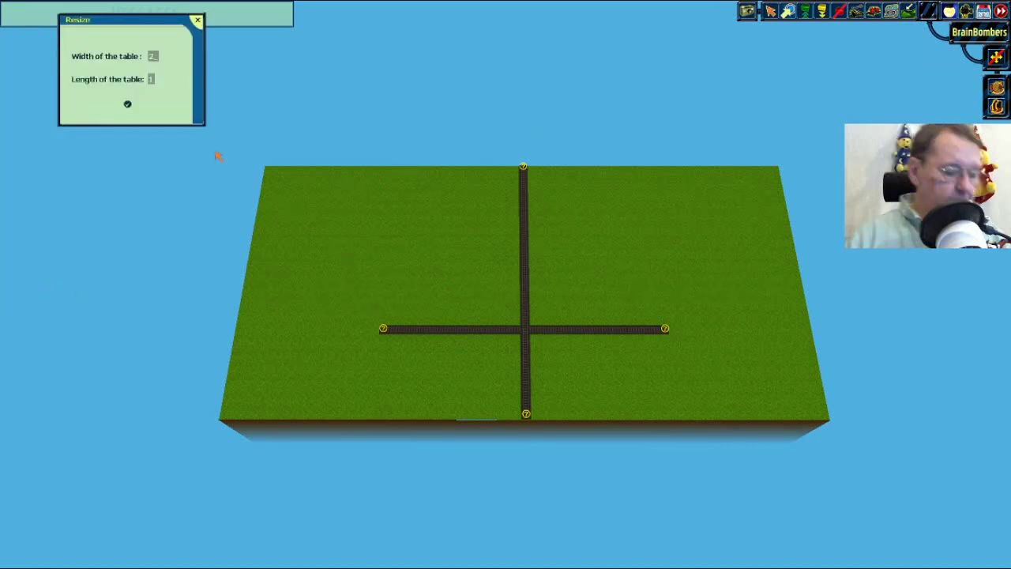
{"action": "key", "text": "BackSpace"}
{"action": "type", "text": "3"}
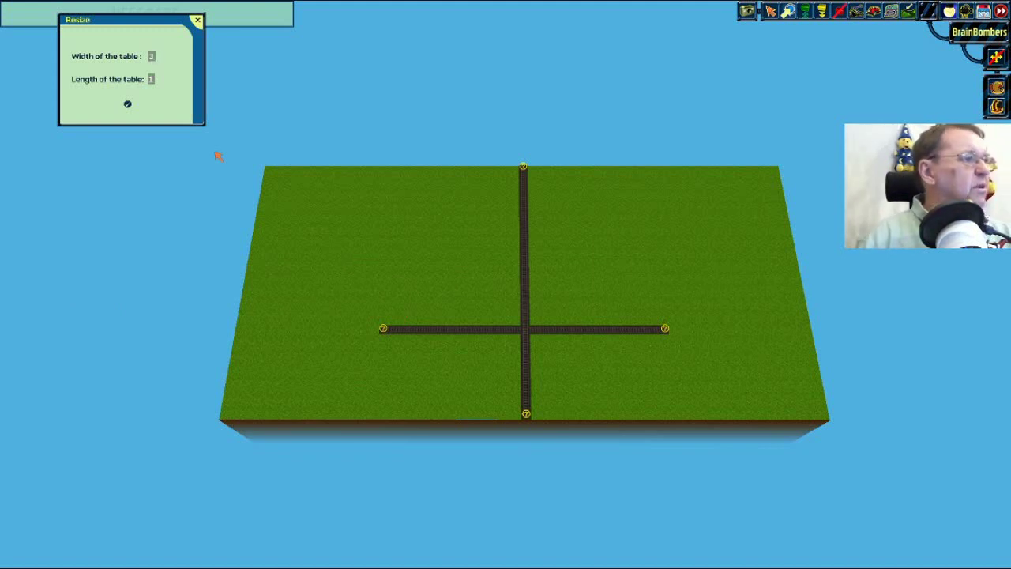
{"action": "left_click", "coordinate": [154, 81]}
{"action": "key", "text": "BackSpace"}
{"action": "type", "text": "2"}
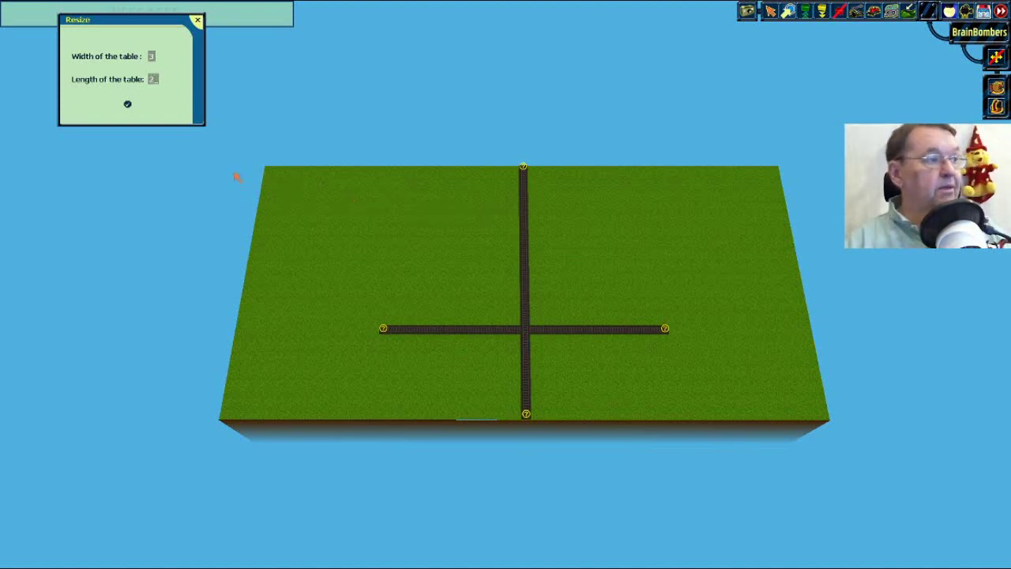
{"action": "left_click", "coordinate": [128, 103]}
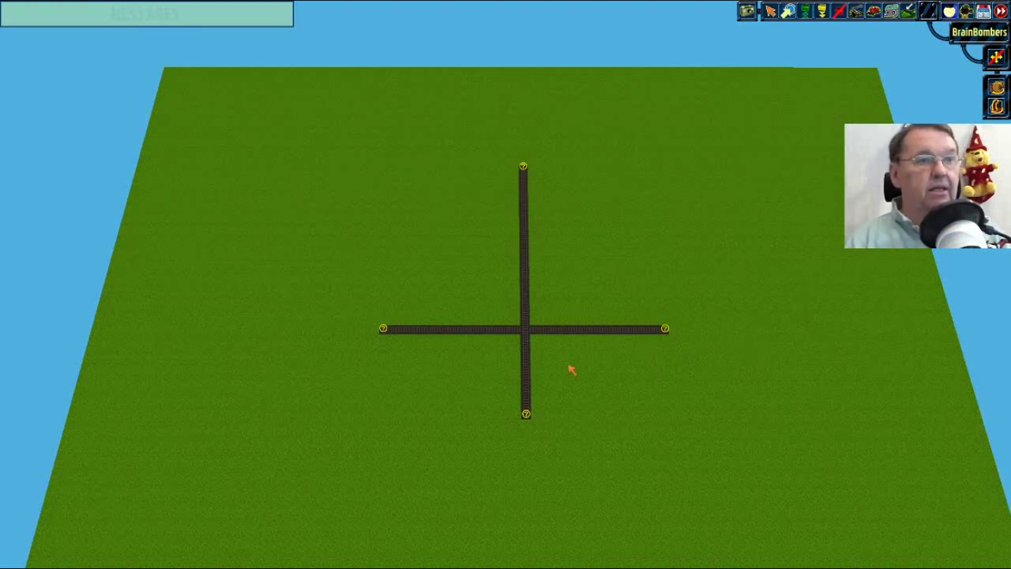
Paste two copies of the horizontal track and join one to each of its ends so the row spans the table's full width.
{"action": "key", "text": "Down"}
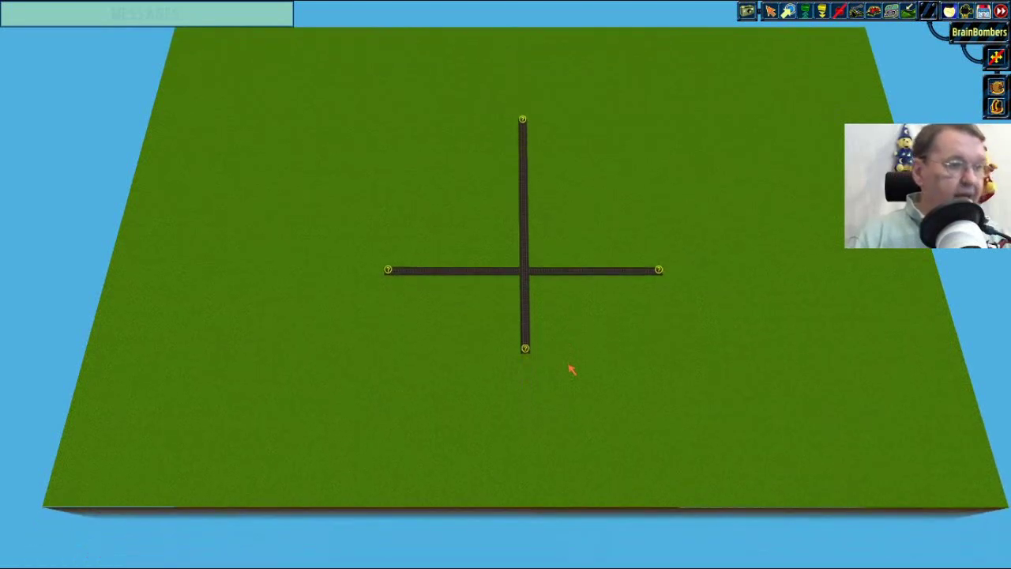
{"action": "key", "text": "Up"}
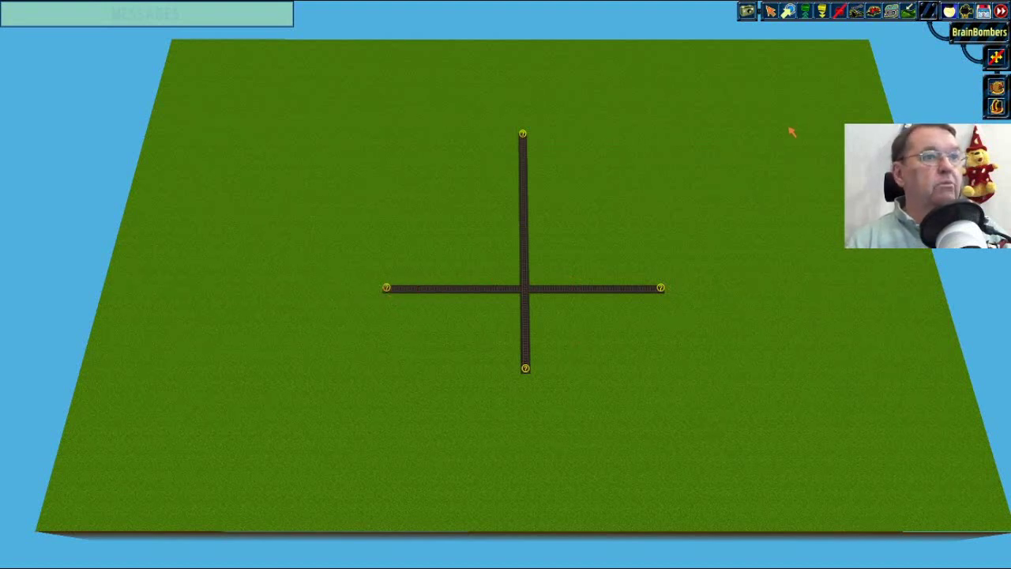
{"action": "left_click", "coordinate": [821, 13]}
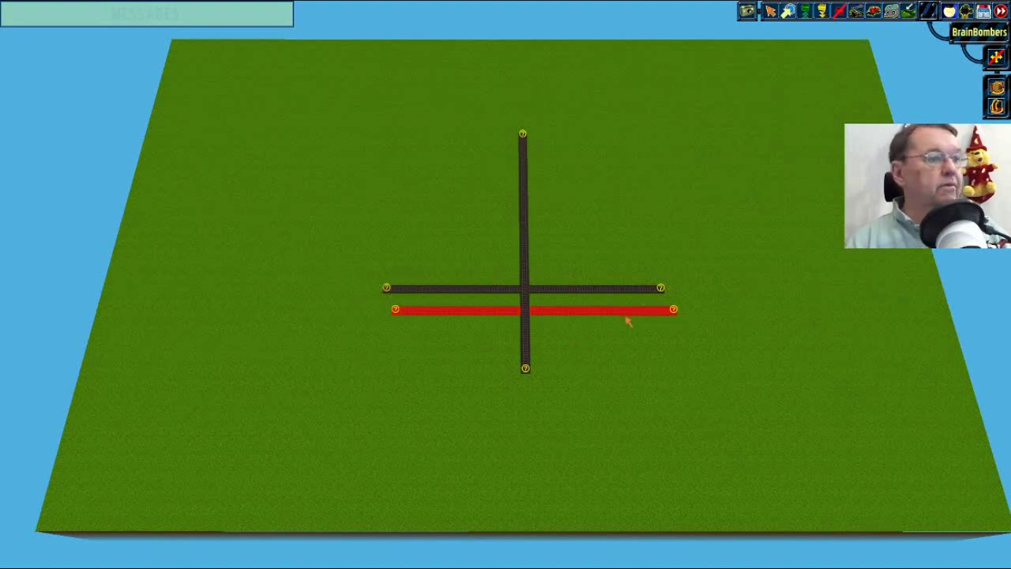
{"action": "left_click_drag", "start_coordinate": [564, 314], "coordinate": [837, 292]}
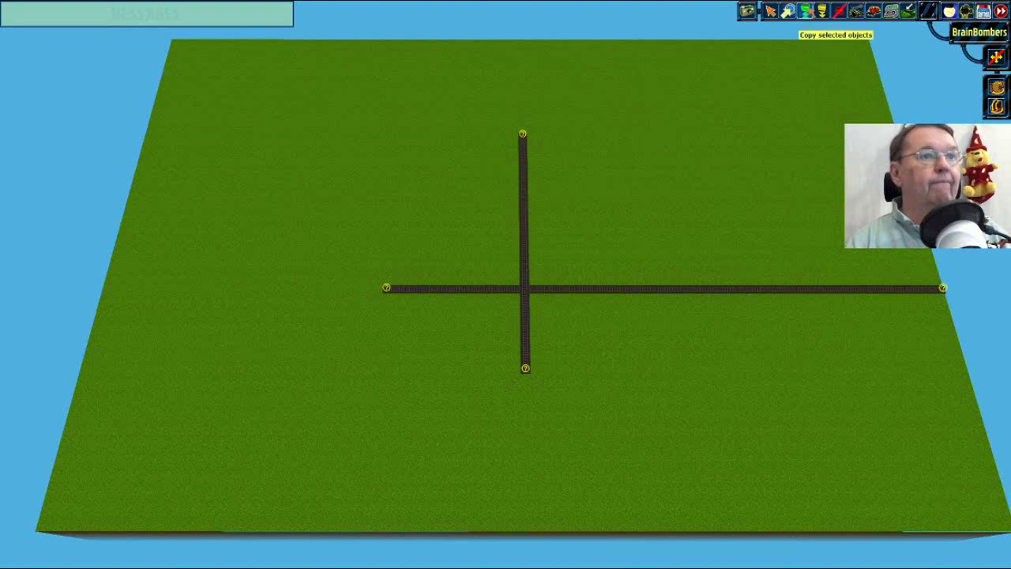
{"action": "left_click", "coordinate": [822, 11]}
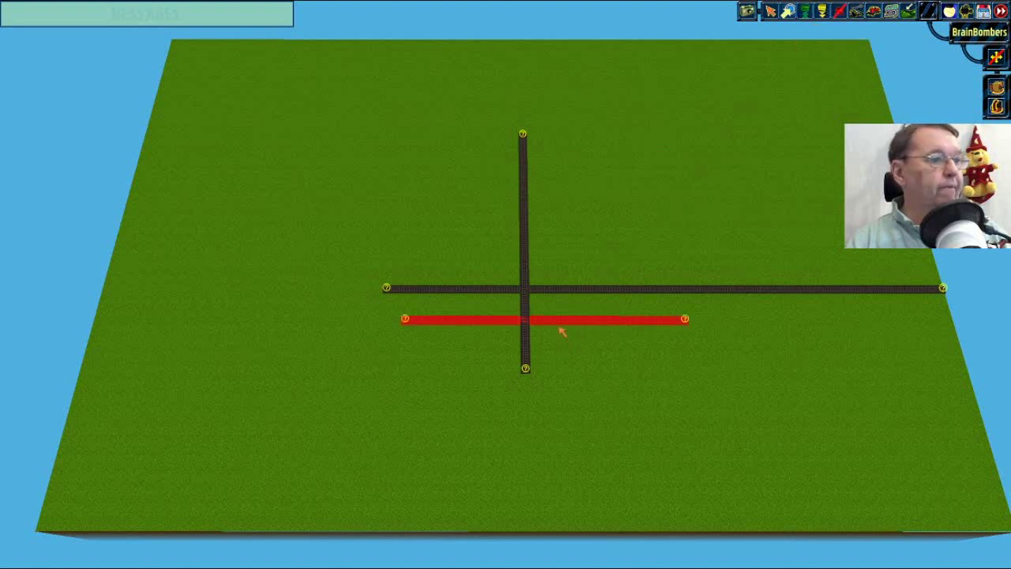
{"action": "left_click_drag", "start_coordinate": [561, 321], "coordinate": [255, 289]}
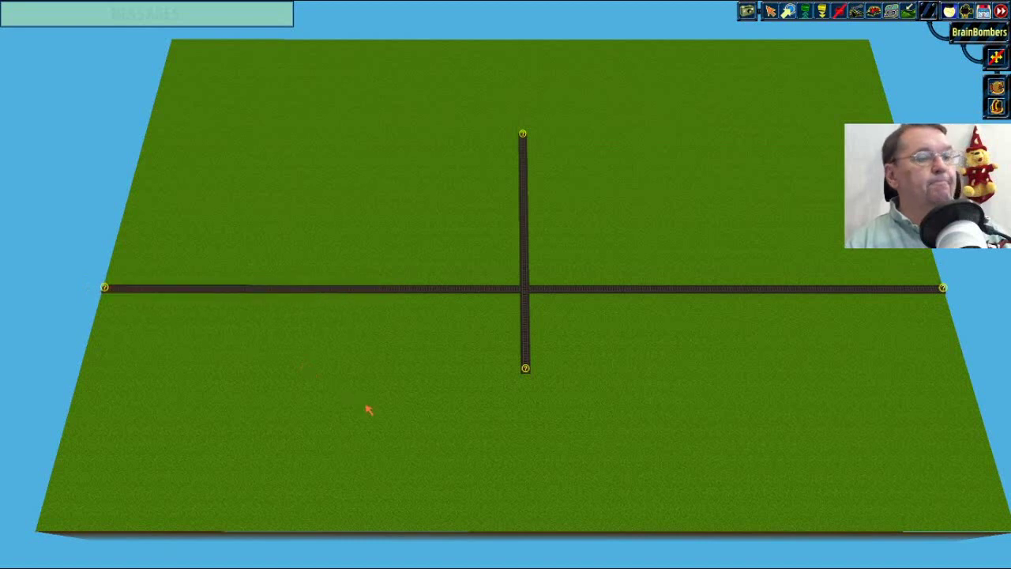